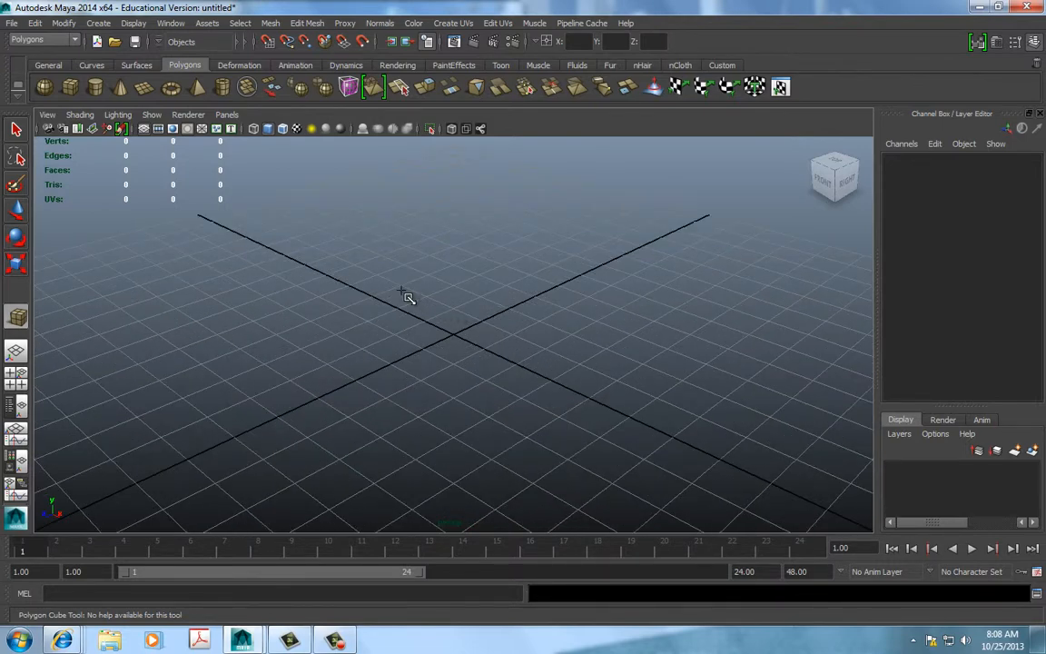
left_click_drag(402, 291, 525, 373)
left_click_drag(490, 323, 490, 138)
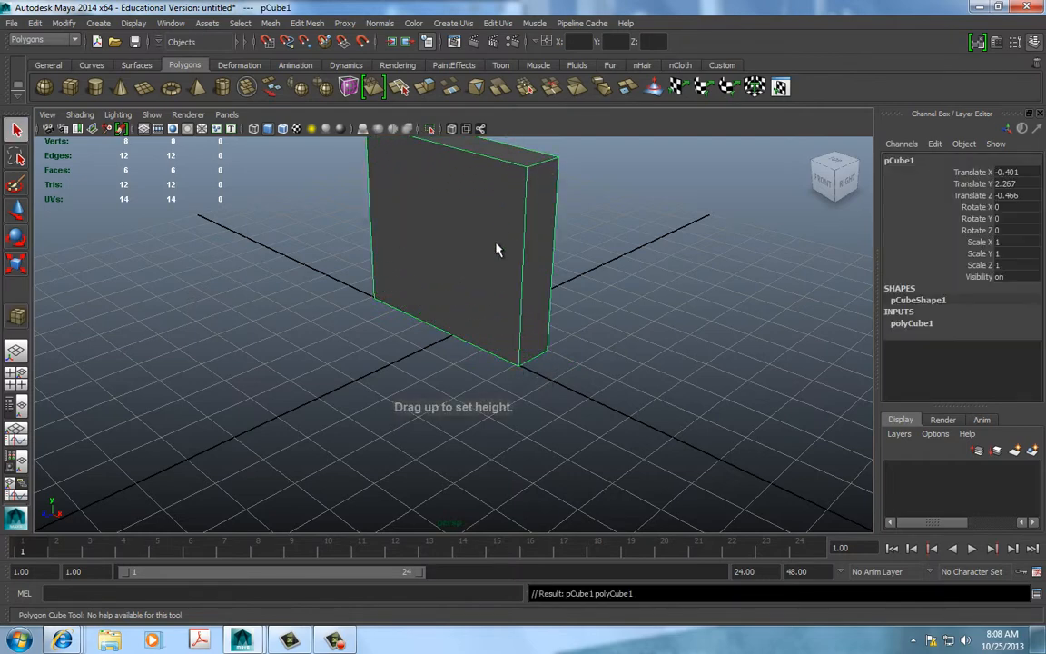
scroll(496, 249, "up", 2)
scroll(494, 249, "down", 3)
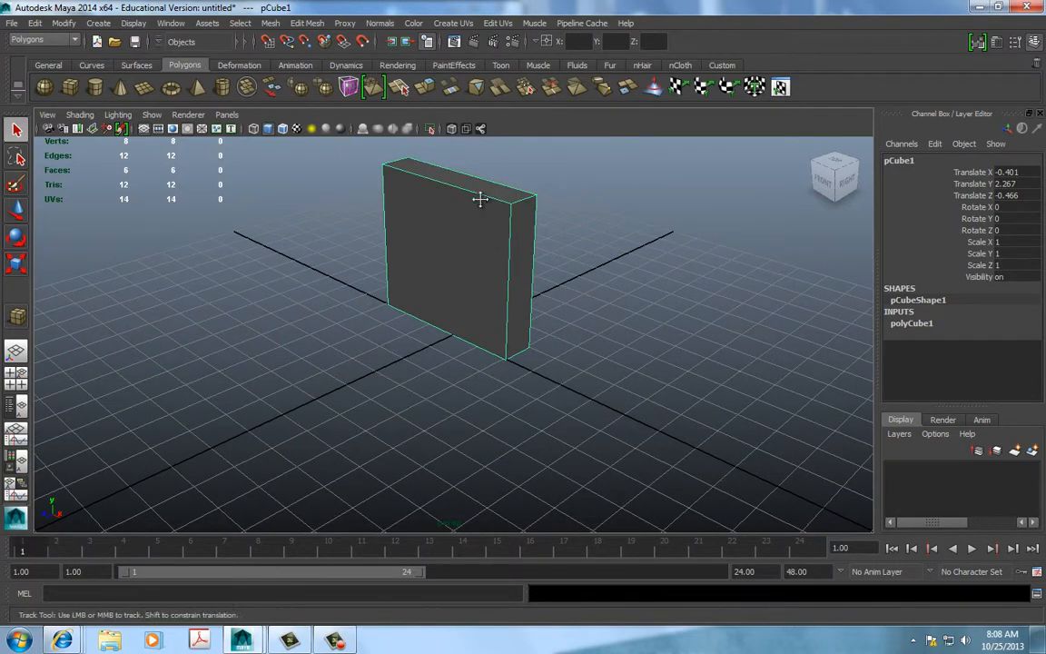
middle_click_drag(481, 207, 482, 282, "alt")
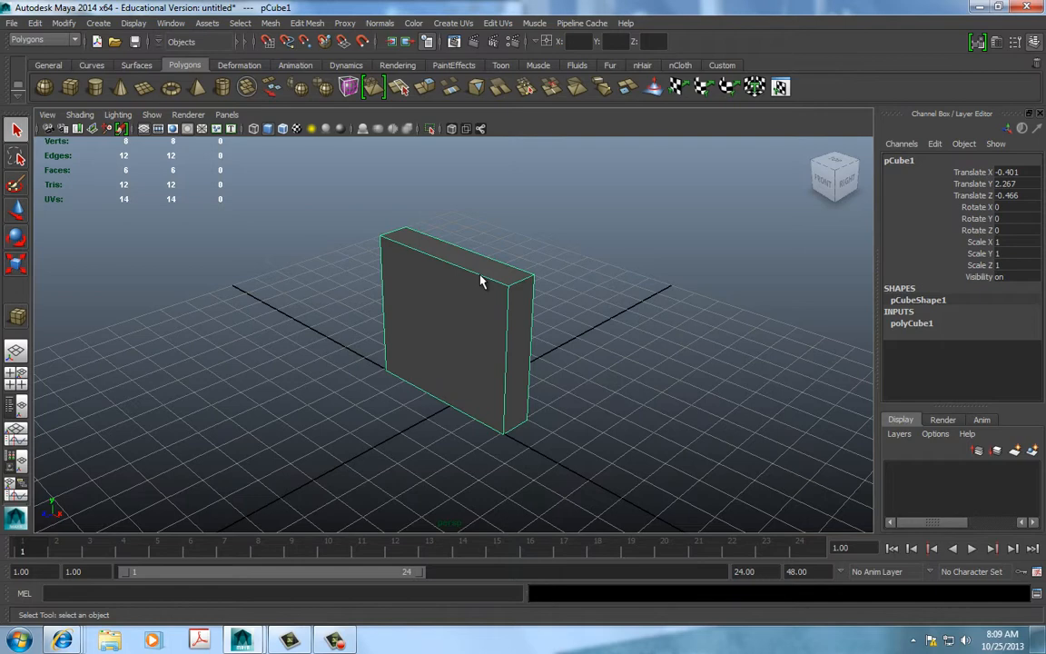
key("ctrl+z")
Step: Place a default-size polygon cube at the centre of the grid
left_click(70, 87)
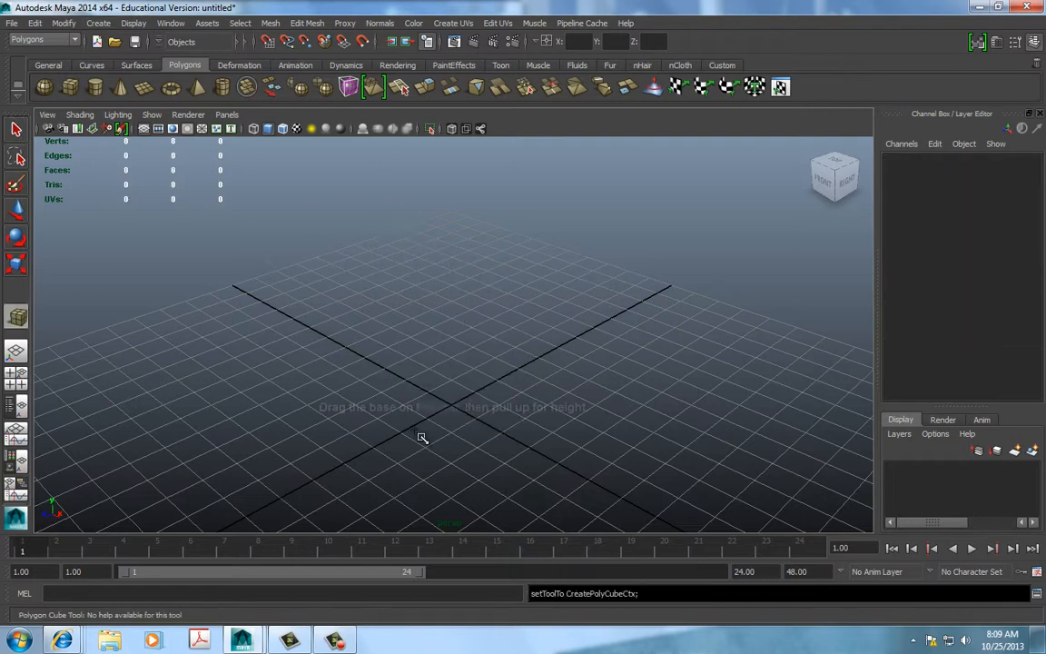
left_click(455, 407)
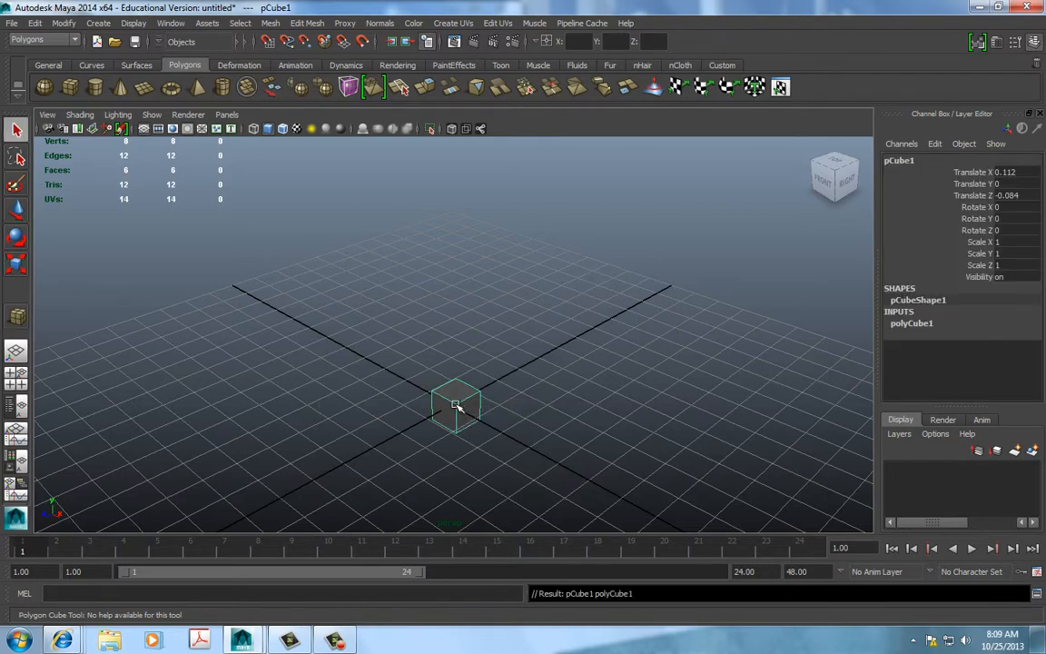
Step: Scale the cube to about 2.9 in both X and Y, and raise it to about 1.8 in Y
key("r")
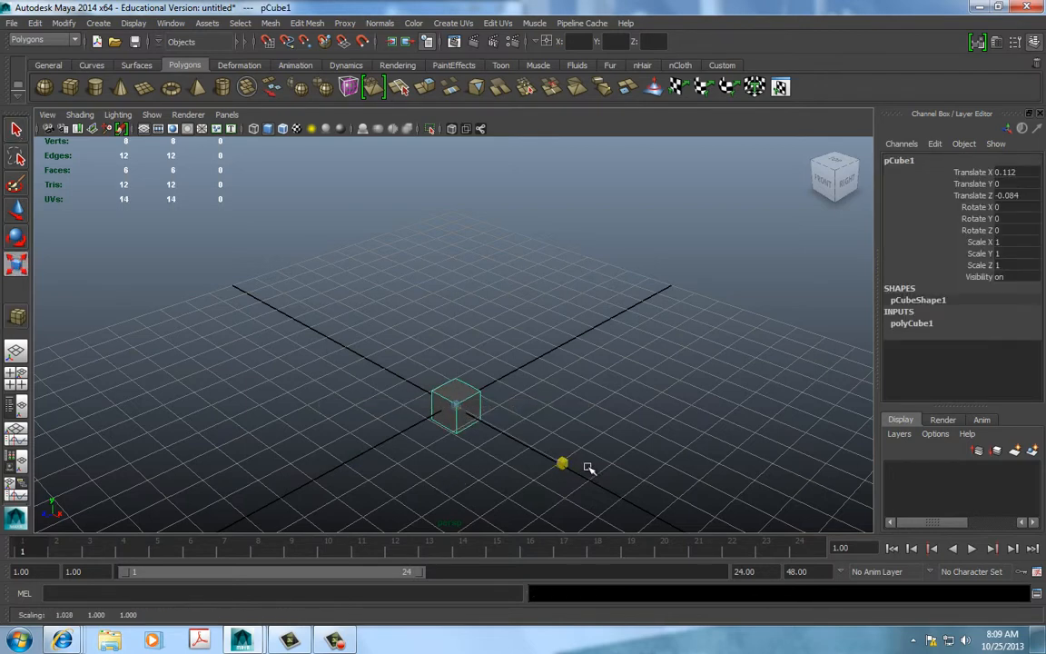
left_click_drag(589, 470, 619, 452)
left_click_drag(459, 289, 437, 1)
key("w")
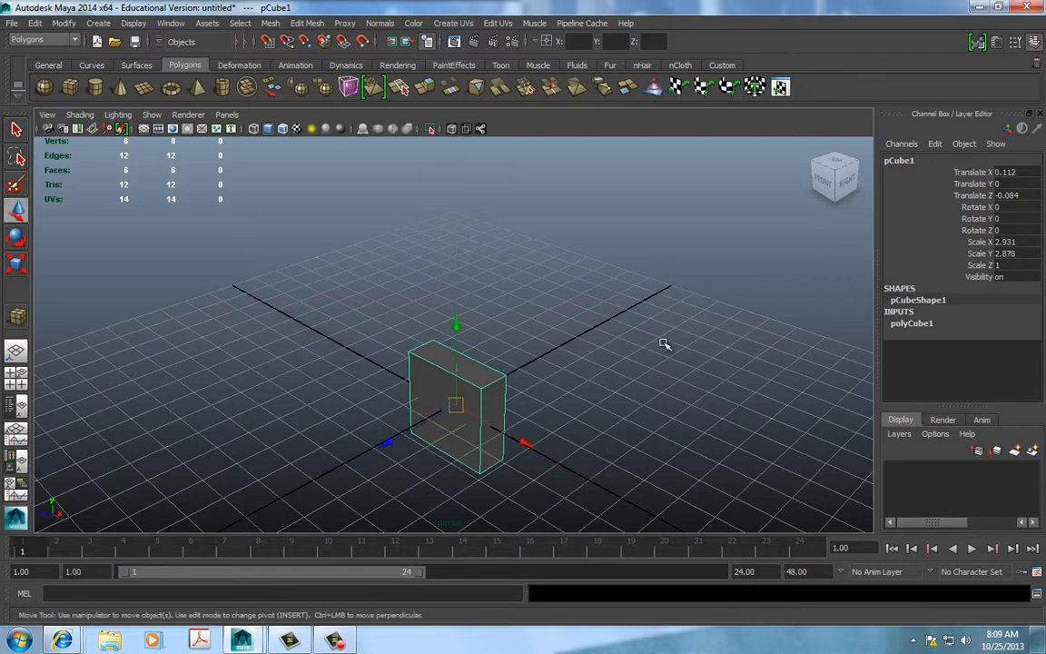
left_click_drag(456, 348, 445, 292)
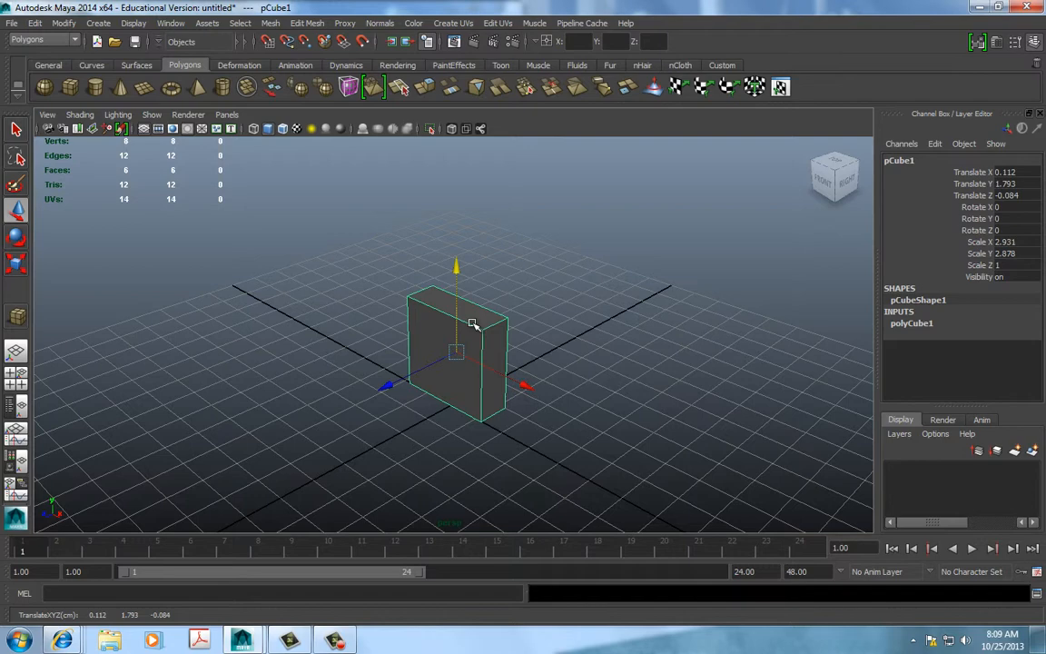
Step: Set the cube's width subdivisions to 3 and height subdivisions to 3
left_click(907, 325)
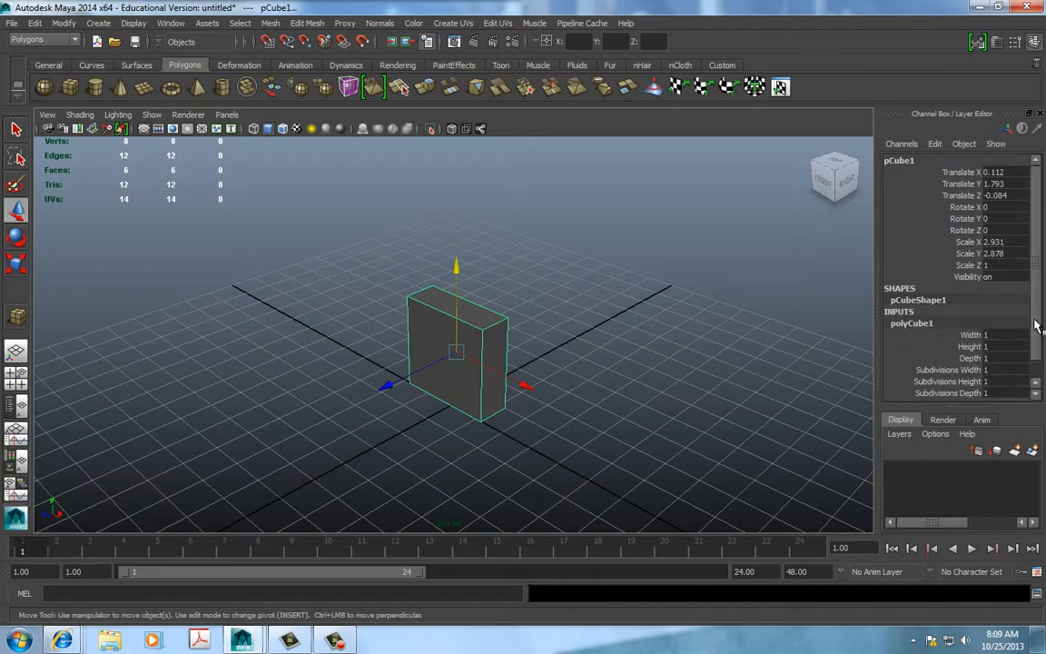
left_click_drag(1037, 325, 1038, 378)
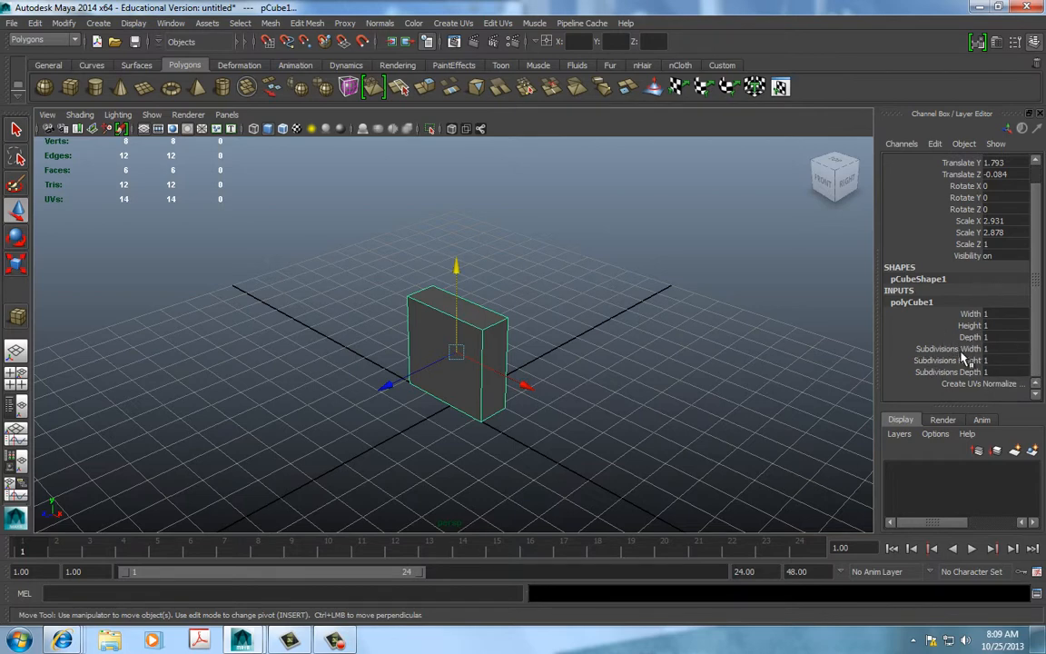
left_click_drag(956, 351, 952, 371)
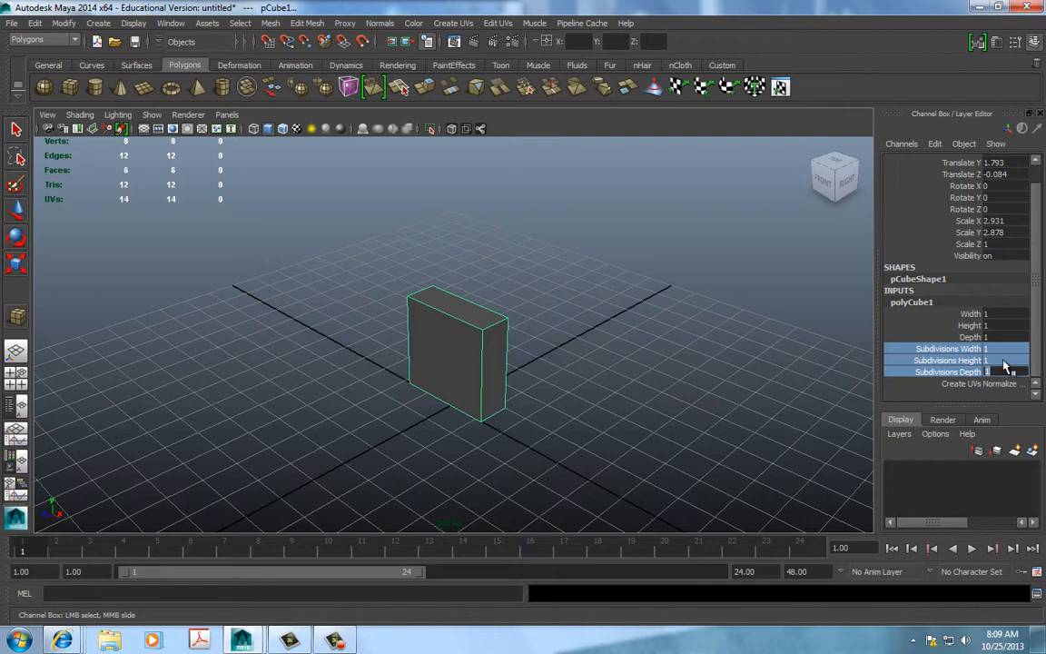
left_click(1002, 349)
type("3")
key("Return")
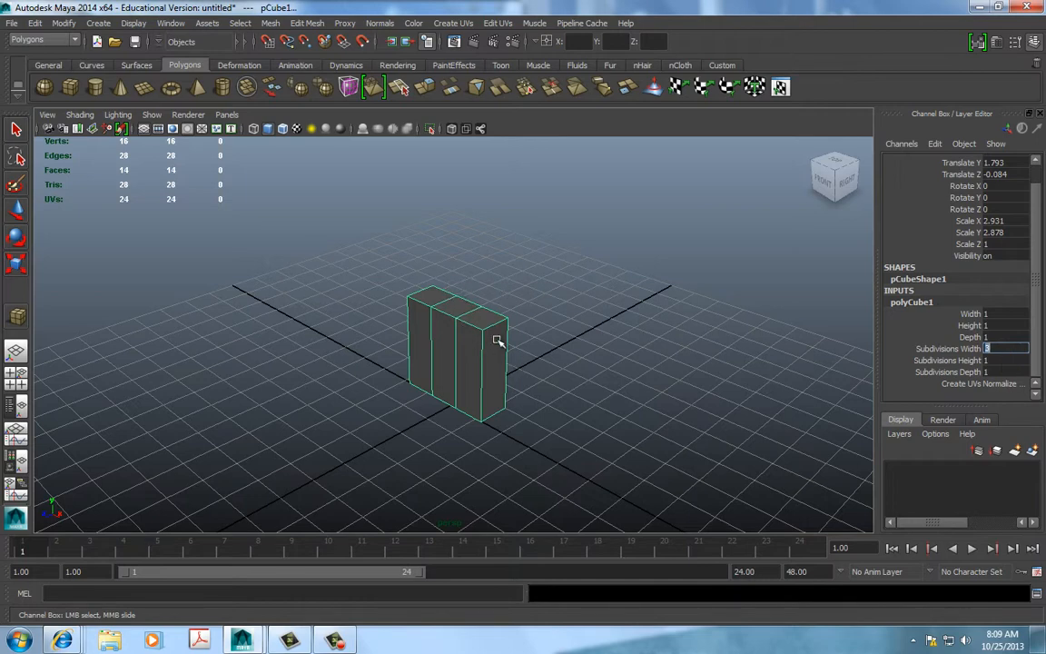
left_click(1004, 361)
key("Return")
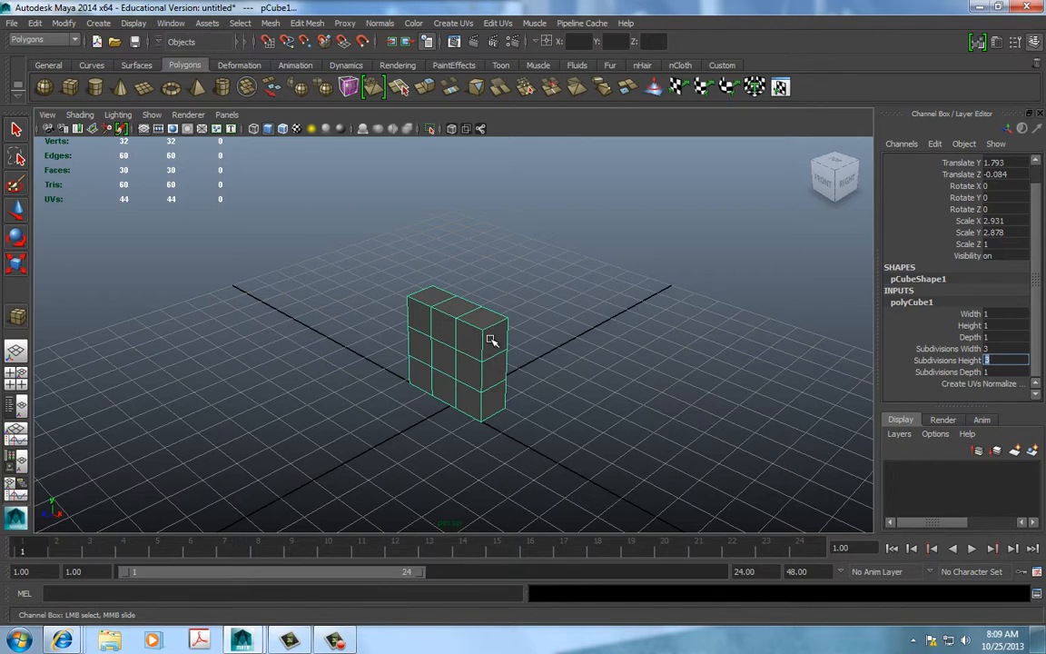
Step: Stretch the cube vertically to a Y scale of about 4.2 and raise it to about 2.5 in Y
left_click(406, 288)
key("w")
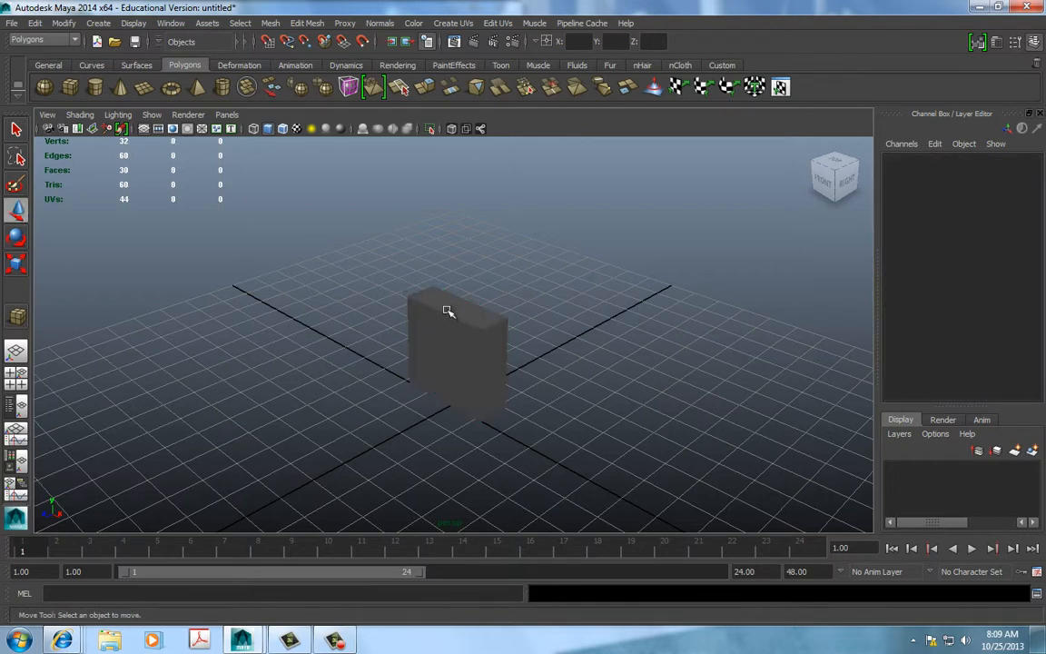
left_click(446, 310)
key("r")
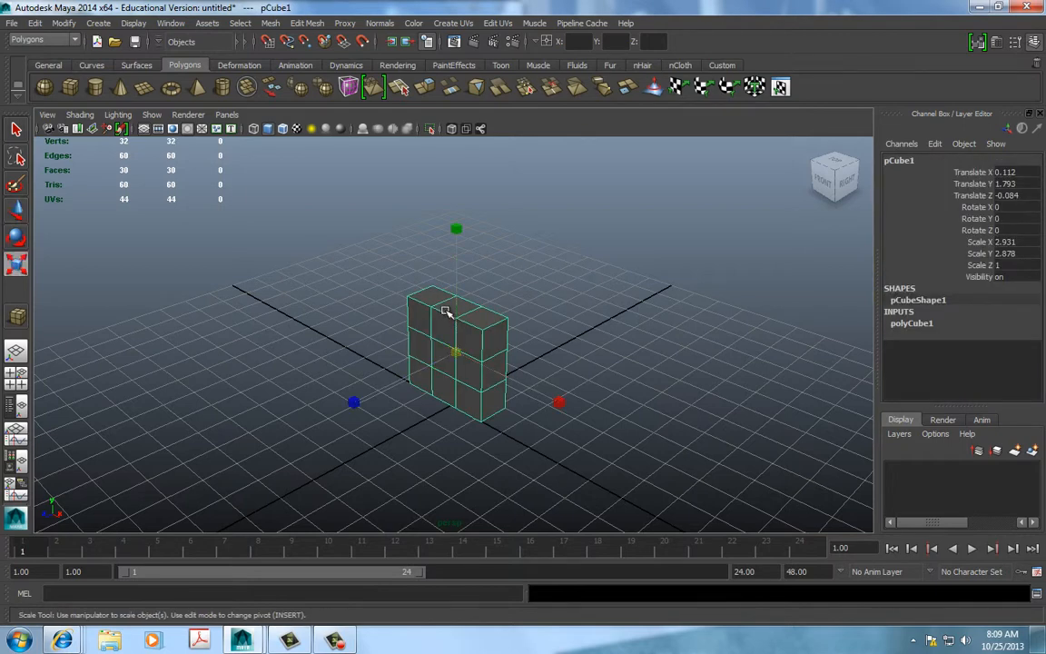
left_click_drag(457, 227, 463, 165)
key("w")
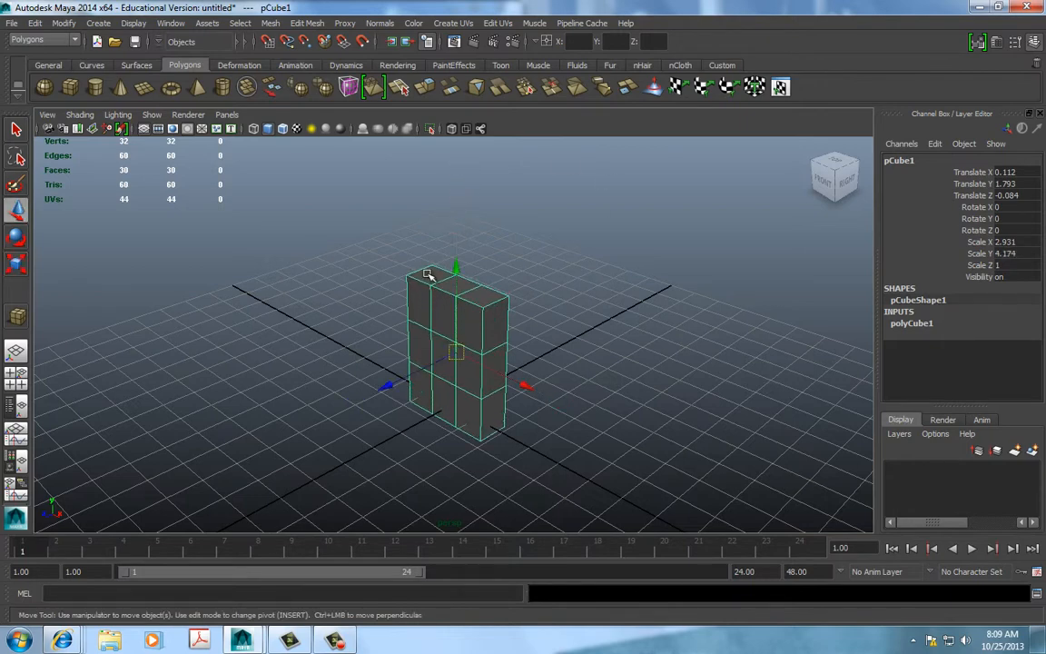
mouse_move(459, 263)
left_mouse_down()
mouse_move(460, 229)
mouse_move(463, 243)
left_mouse_up()
Step: Extrude the middle face on the block's top with a thickness of 0.9
left_click_drag(257, 367, 291, 383, "alt")
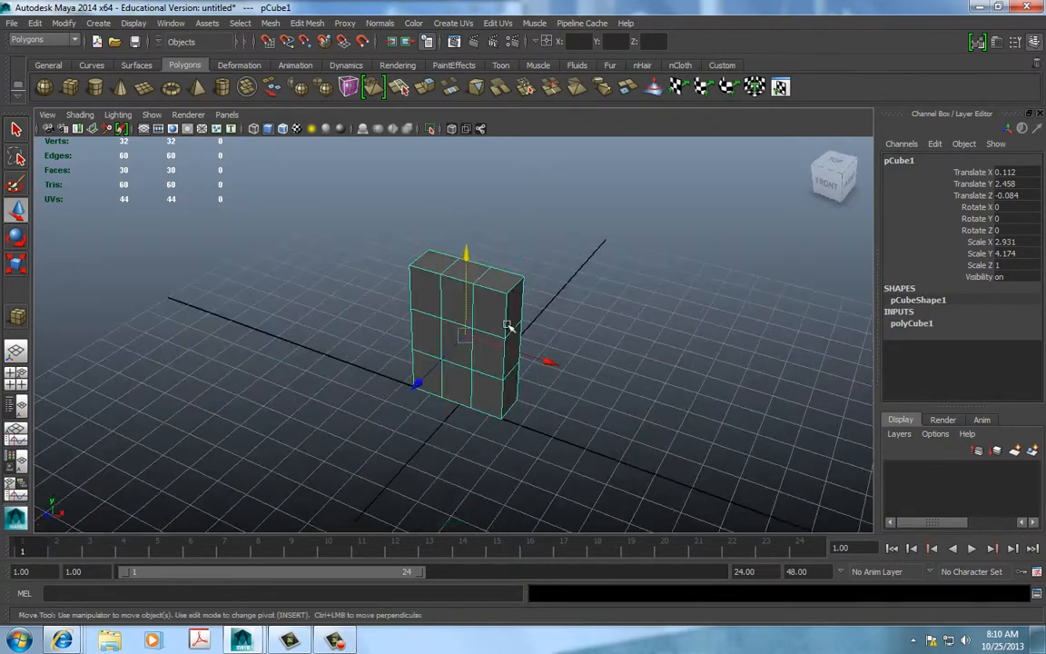
right_click_drag(484, 296, 473, 324)
left_click(466, 274)
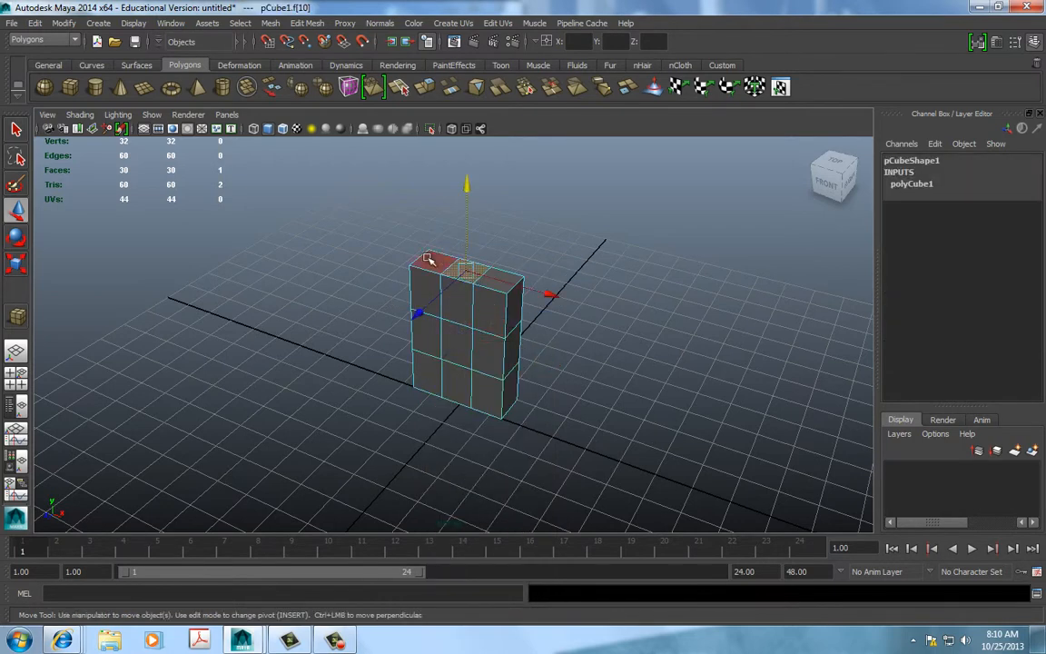
left_click_drag(432, 260, 414, 247, "alt")
middle_click_drag(444, 227, 456, 273, "alt")
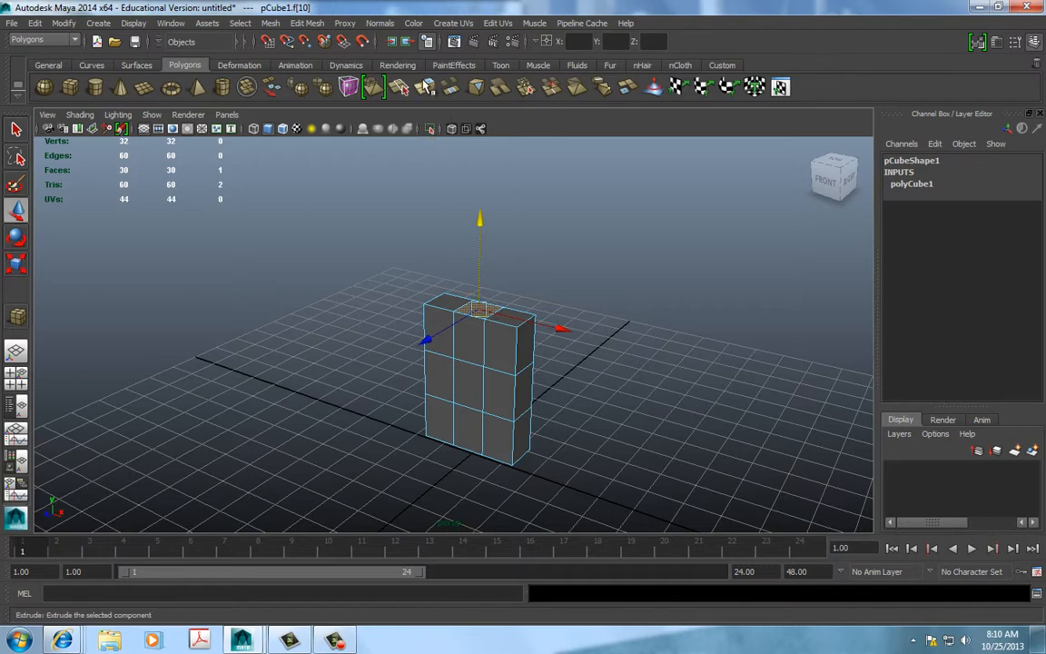
left_click(398, 86)
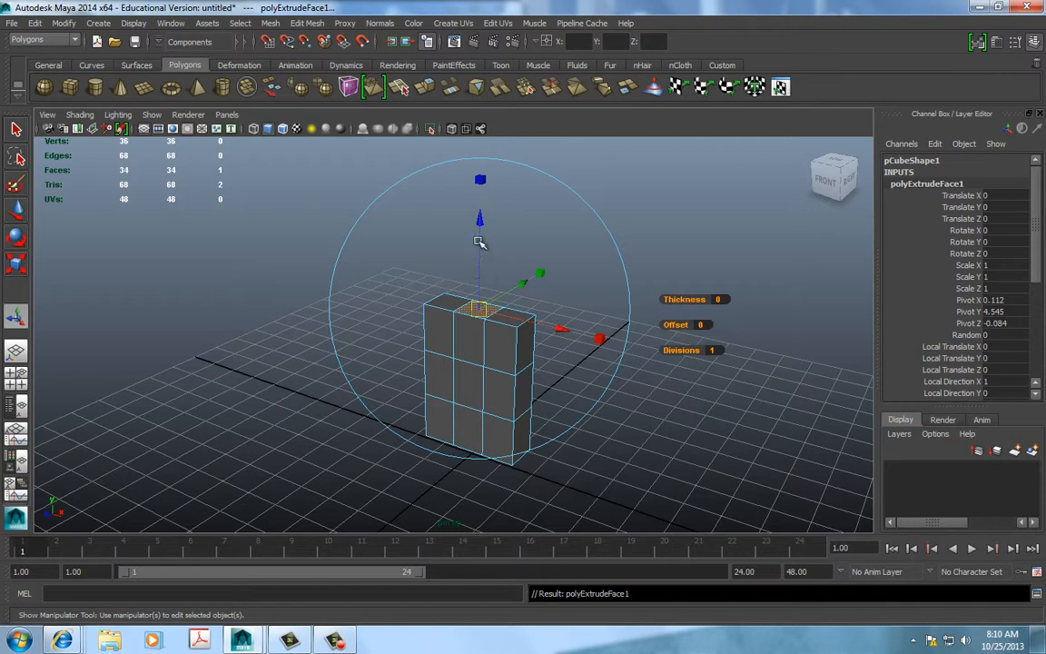
mouse_move(671, 299)
left_mouse_down()
mouse_move(683, 299)
mouse_move(673, 298)
left_mouse_up()
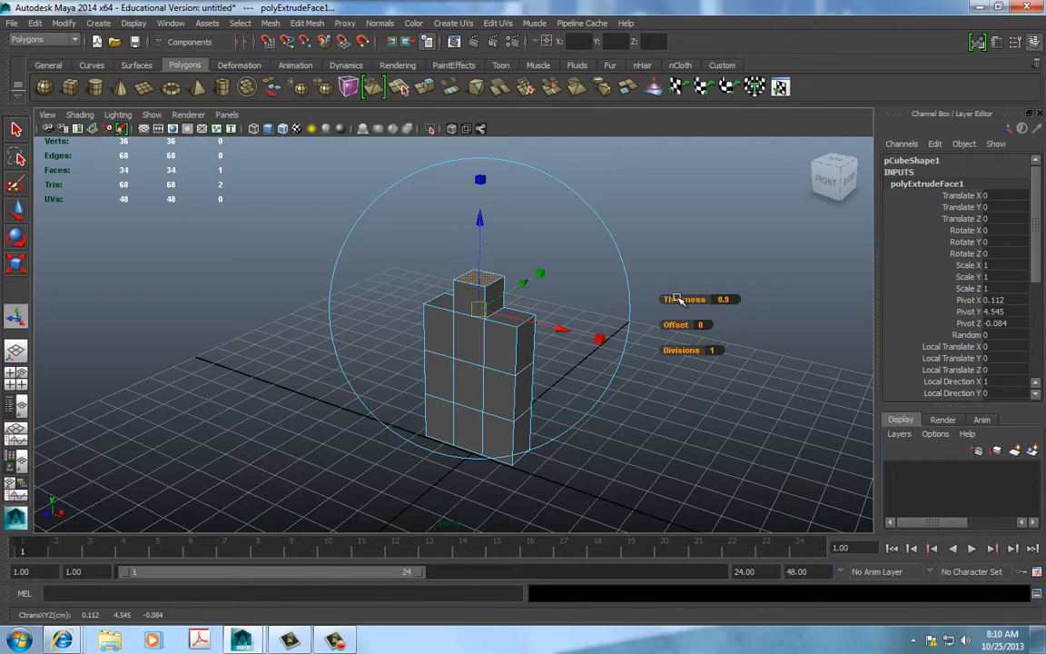
Step: Extrude the raised top face again, upward by about 0.43
key("ctrl+e")
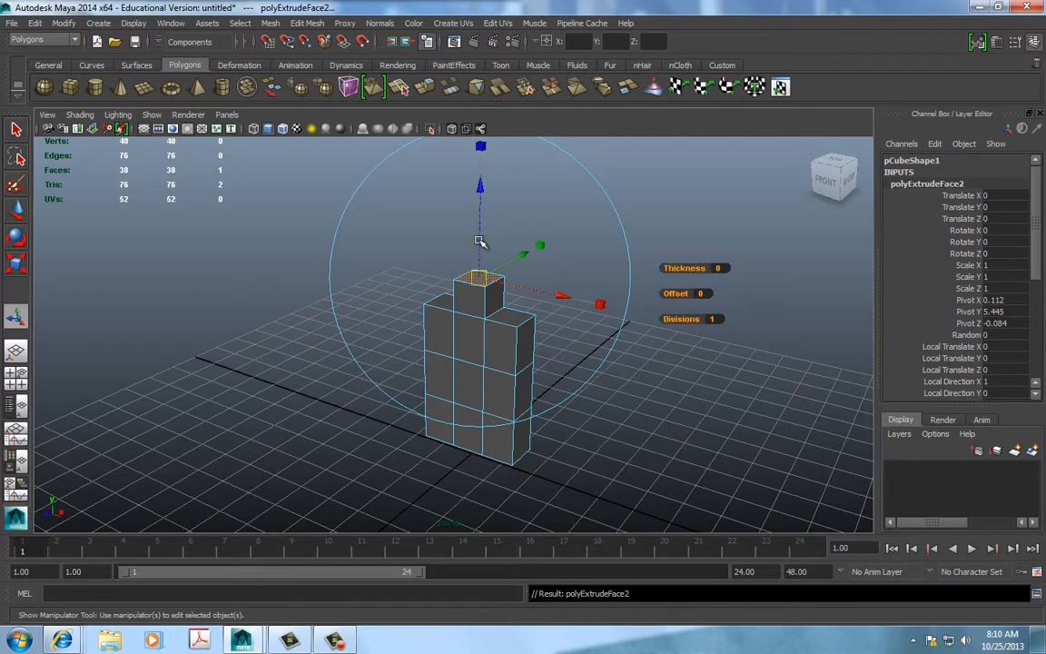
left_click_drag(479, 241, 479, 133)
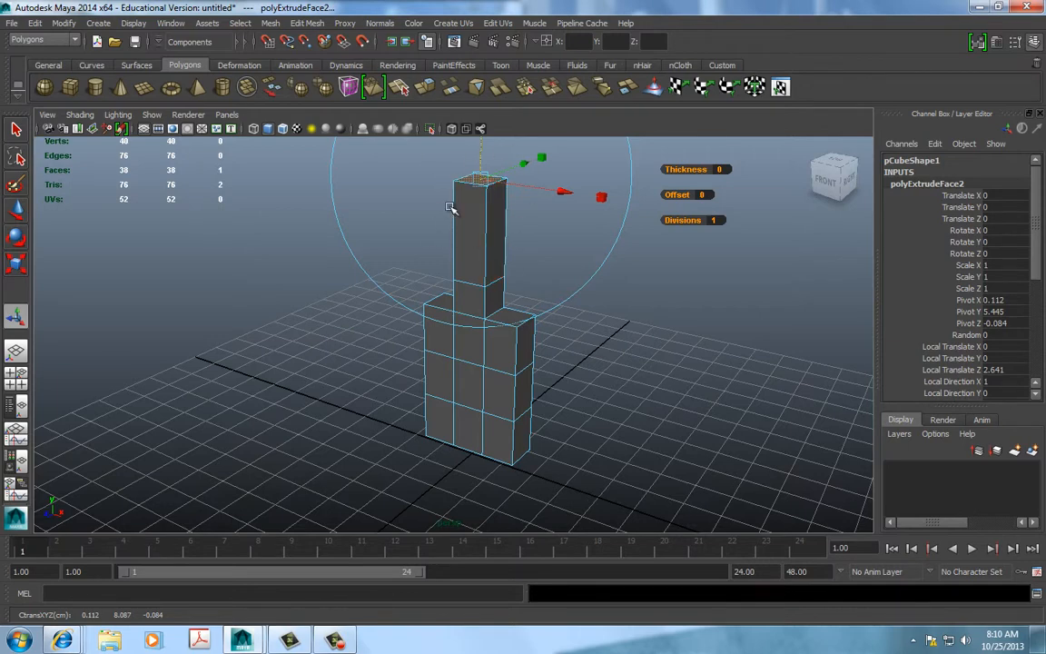
left_click_drag(480, 132, 484, 226)
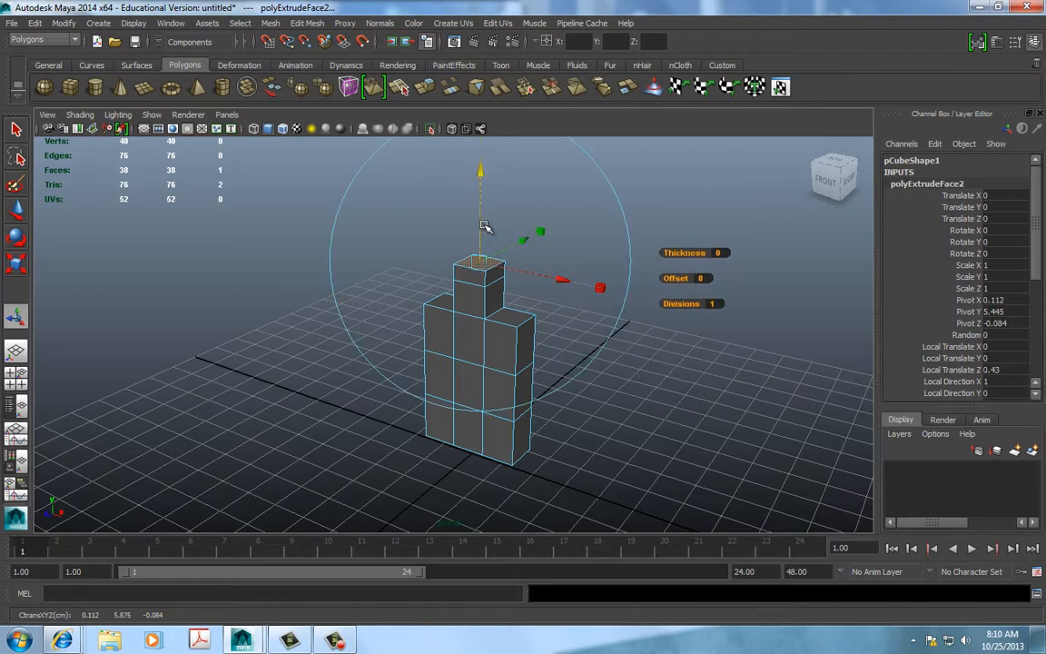
Step: Extrude the column's top face upward twice more, by about 1.8 and by about 0.6
key("ctrl+e")
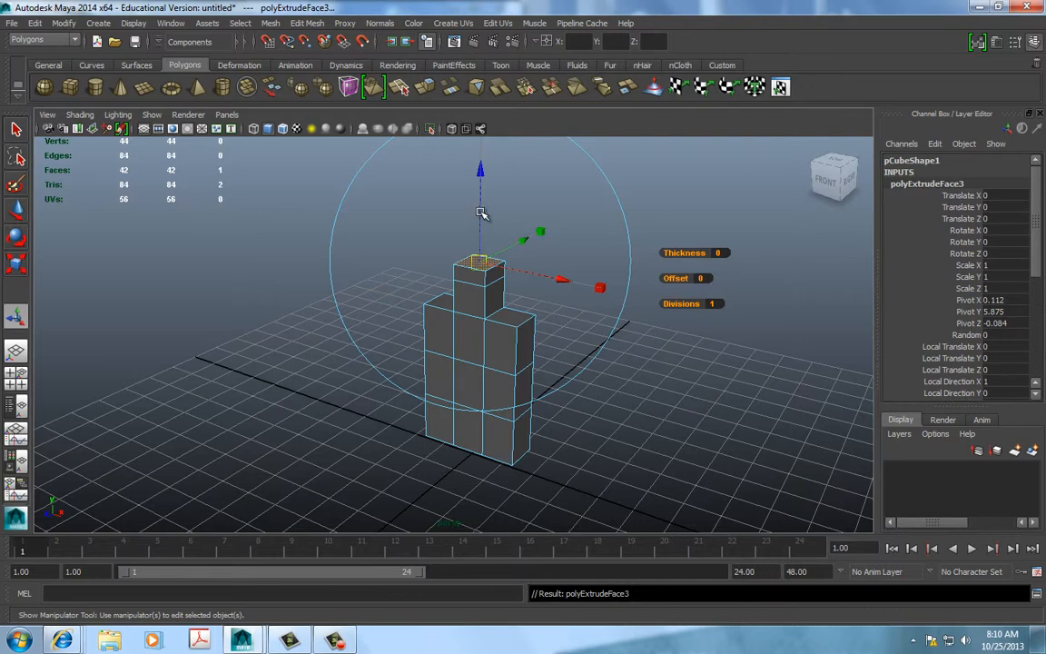
left_click_drag(471, 262, 479, 143)
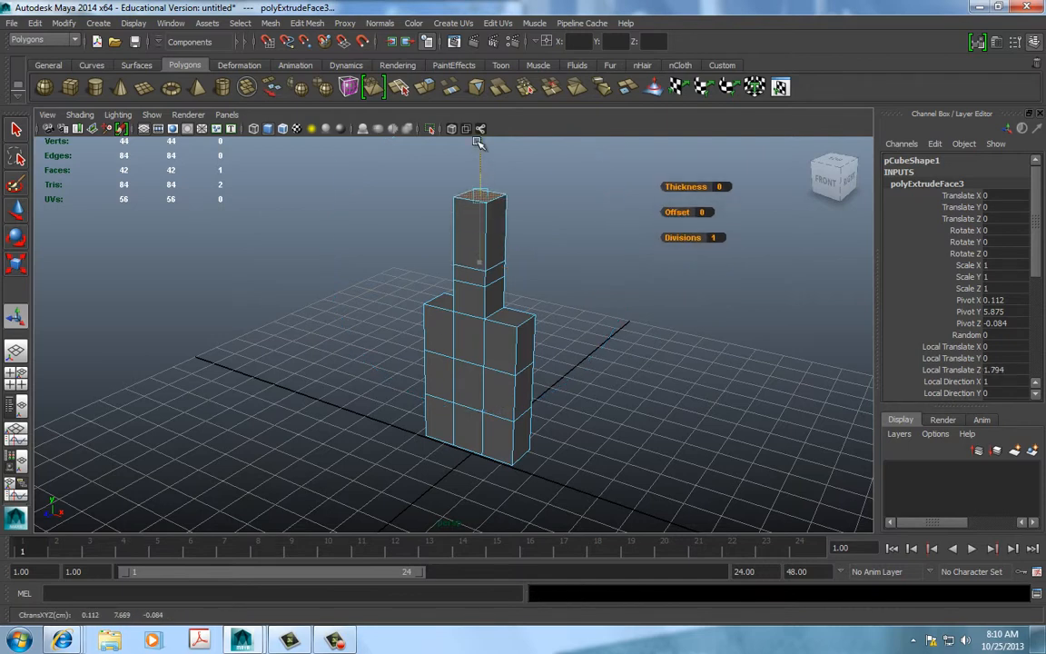
key("ctrl+e")
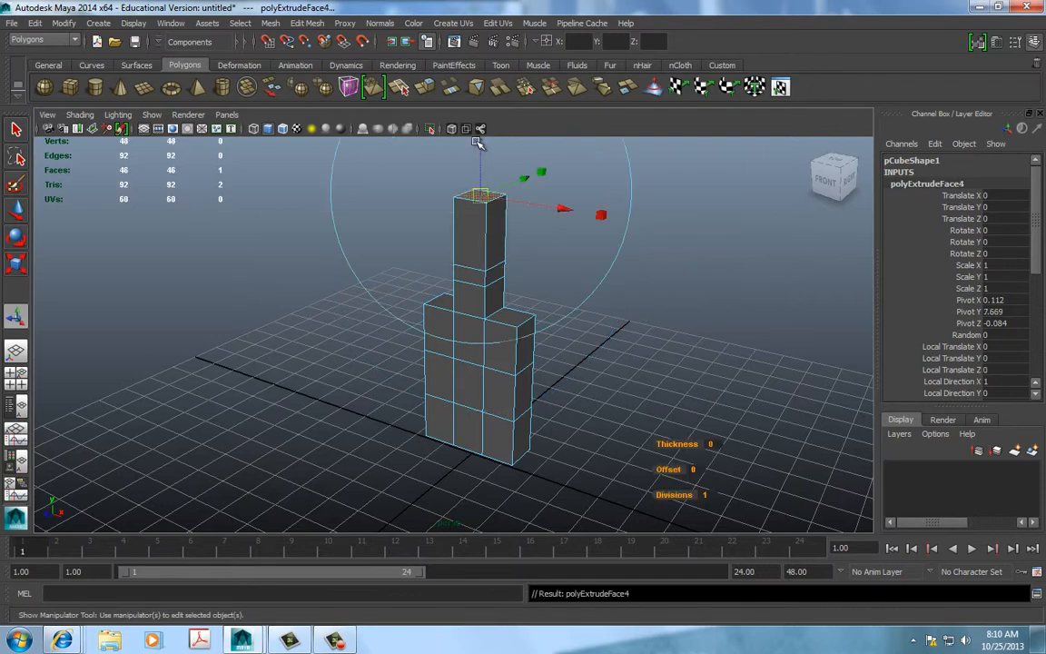
mouse_move(478, 144)
left_mouse_down()
mouse_move(480, 113)
mouse_move(482, 135)
left_mouse_up()
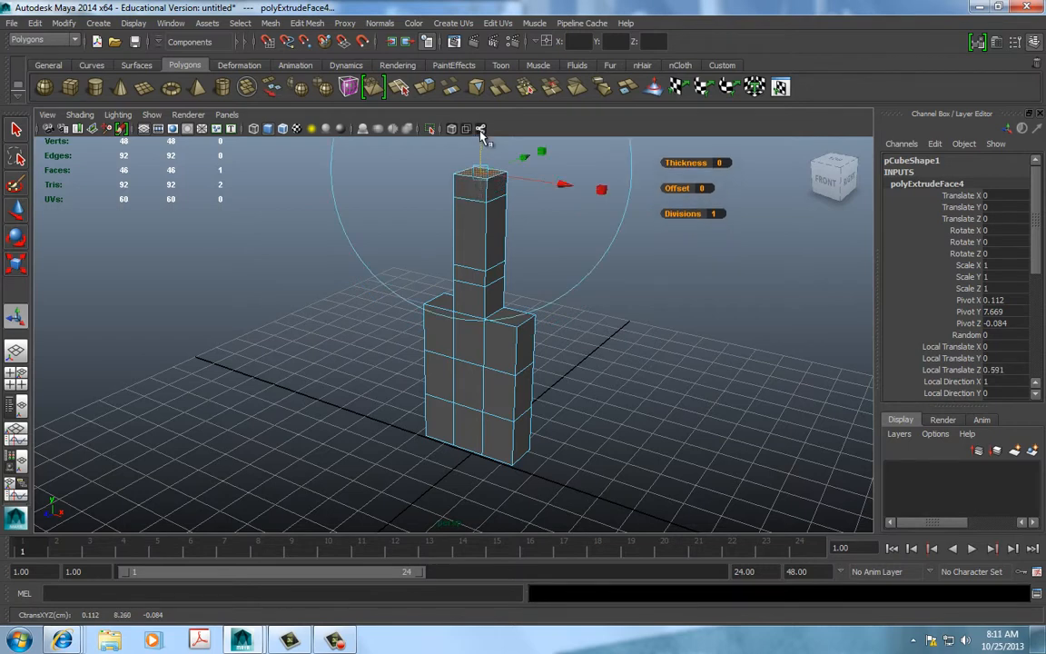
key("w")
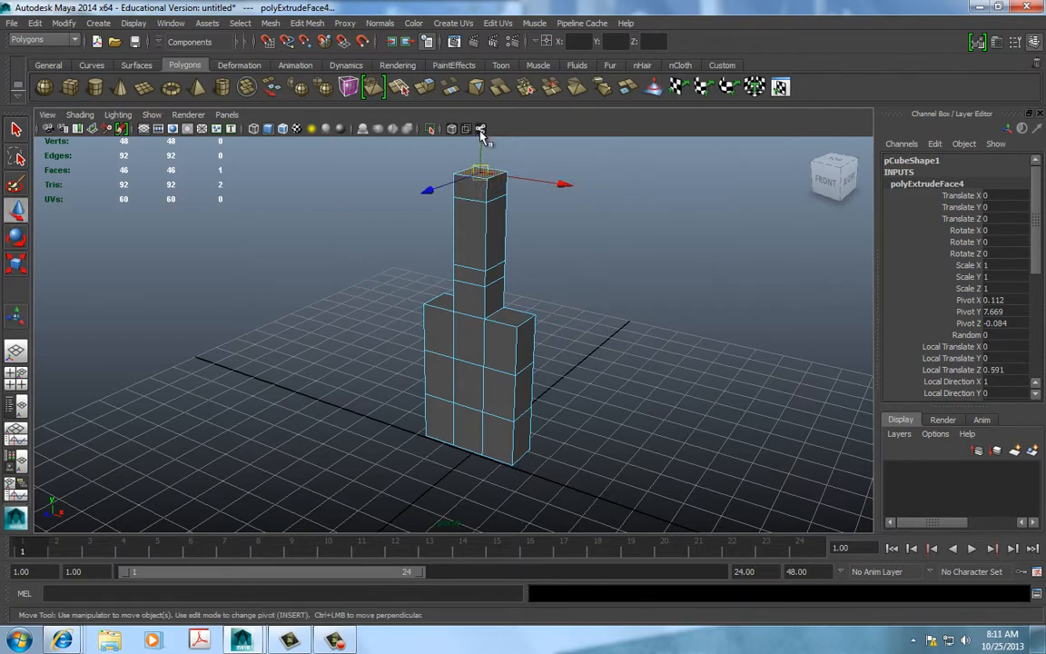
Step: Extrude the uppermost face on each narrow side of the main block outward by about 0.88
left_click(523, 337)
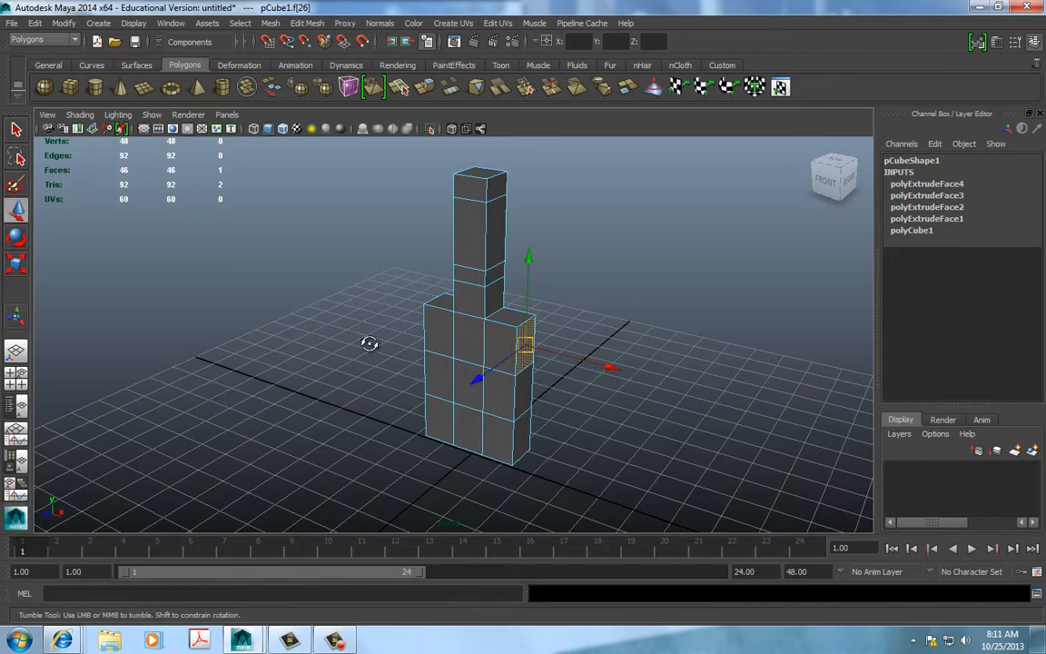
left_click_drag(368, 343, 523, 338, "alt")
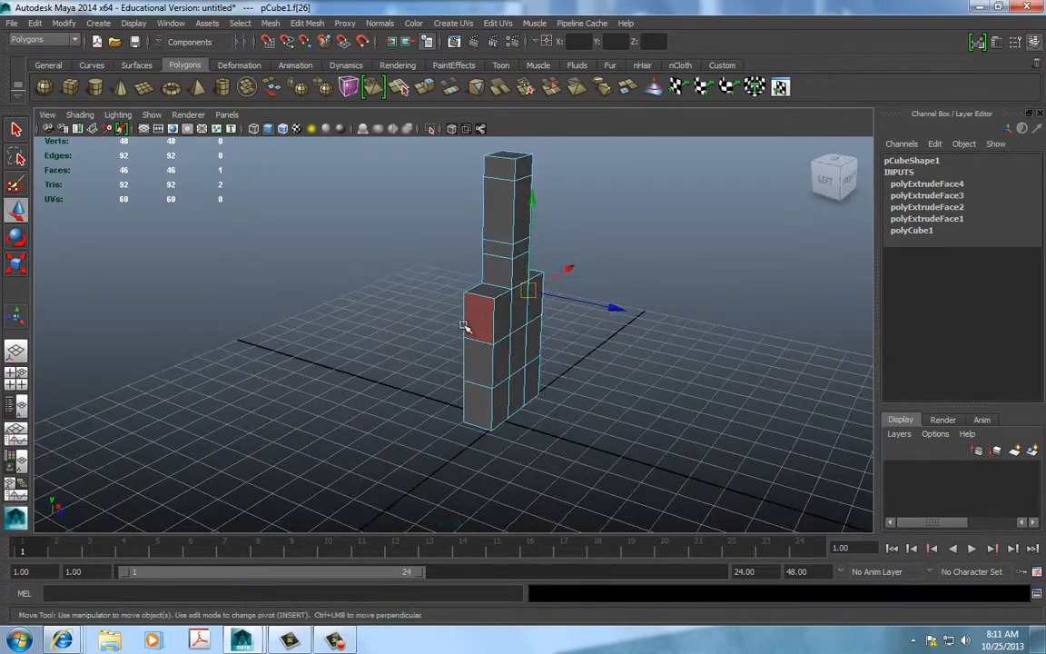
left_click_drag(314, 367, 178, 366, "alt")
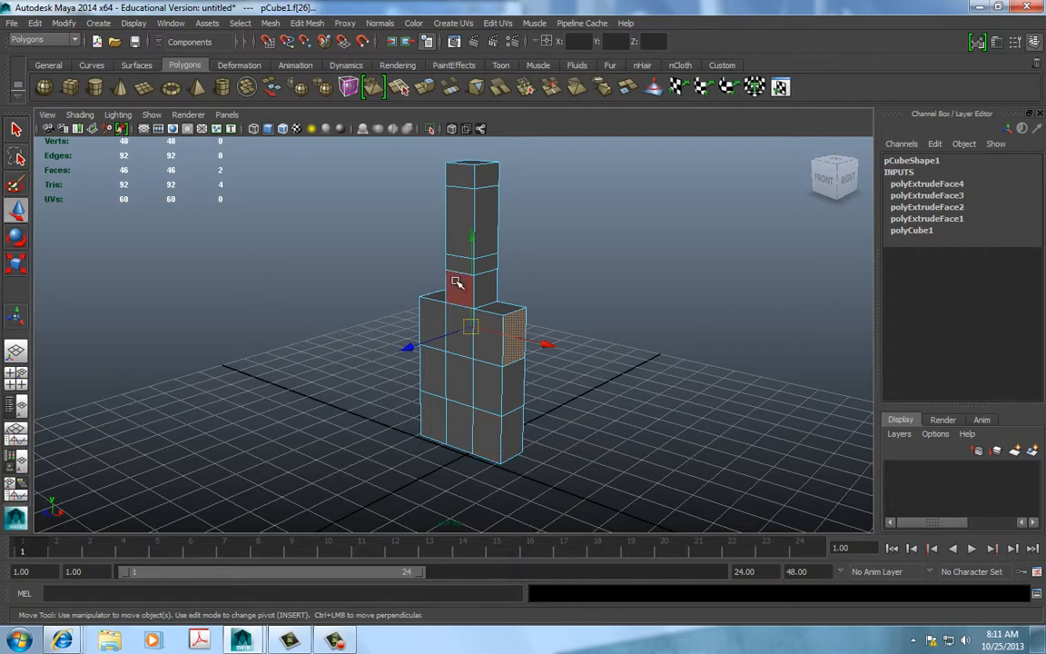
scroll(460, 299, "down", 3)
scroll(461, 303, "up", 6)
left_click_drag(385, 320, 573, 388, "alt")
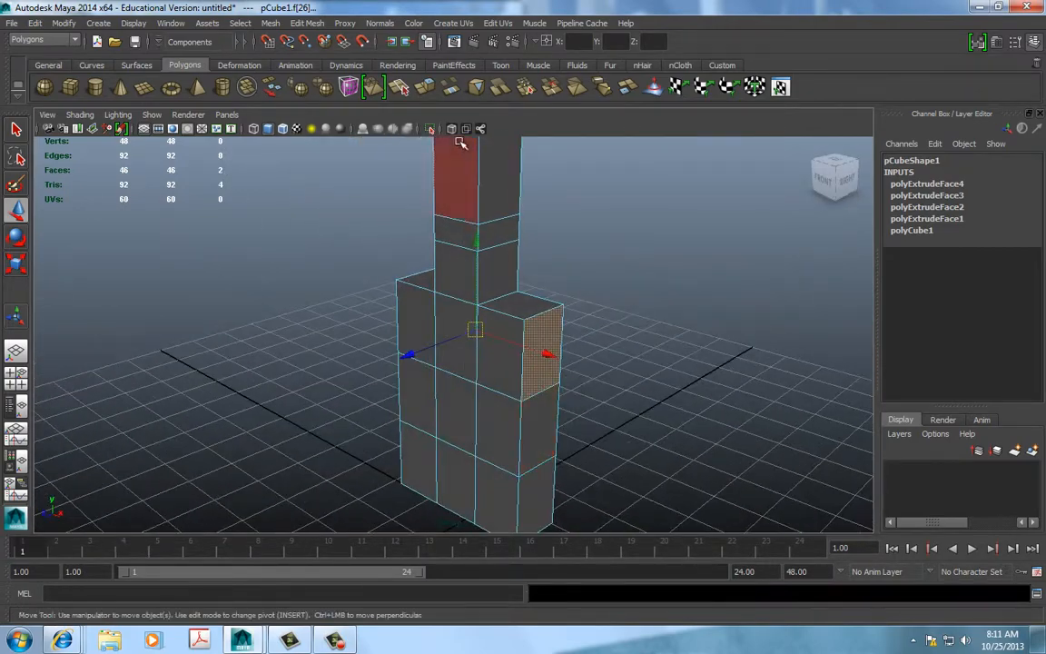
left_click(425, 87)
left_click_drag(567, 304, 569, 294, "alt")
middle_click_drag(569, 295, 524, 258, "alt")
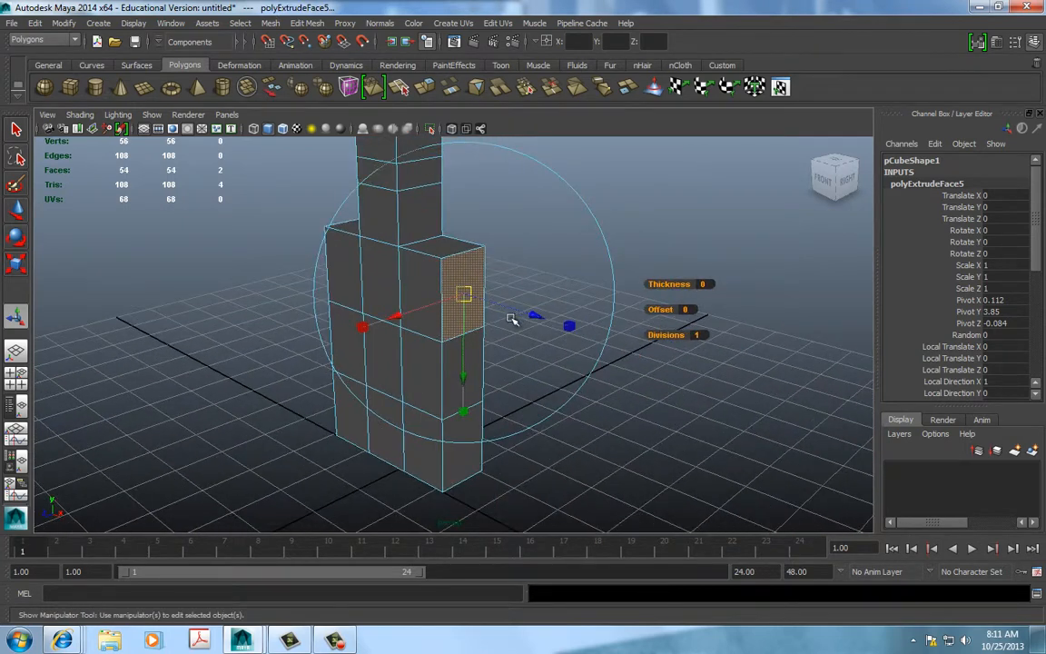
left_click_drag(514, 319, 615, 322, "alt")
left_click_drag(396, 429, 409, 345, "alt")
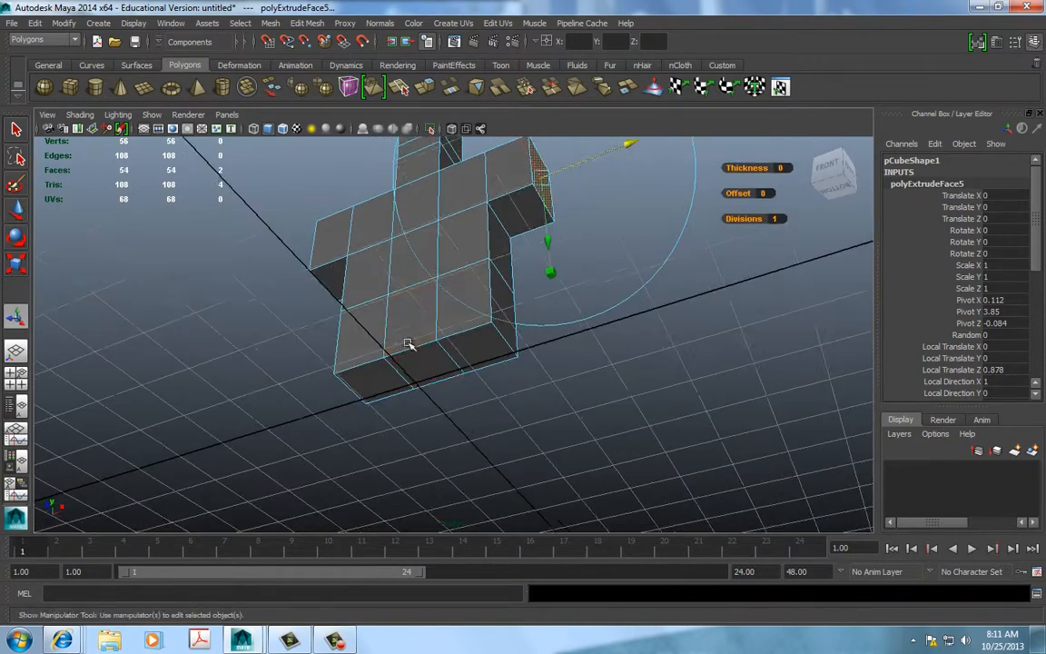
Step: Extrude the two outer faces on the underside of the main block downward by about 1.49
left_click(363, 386, "shift")
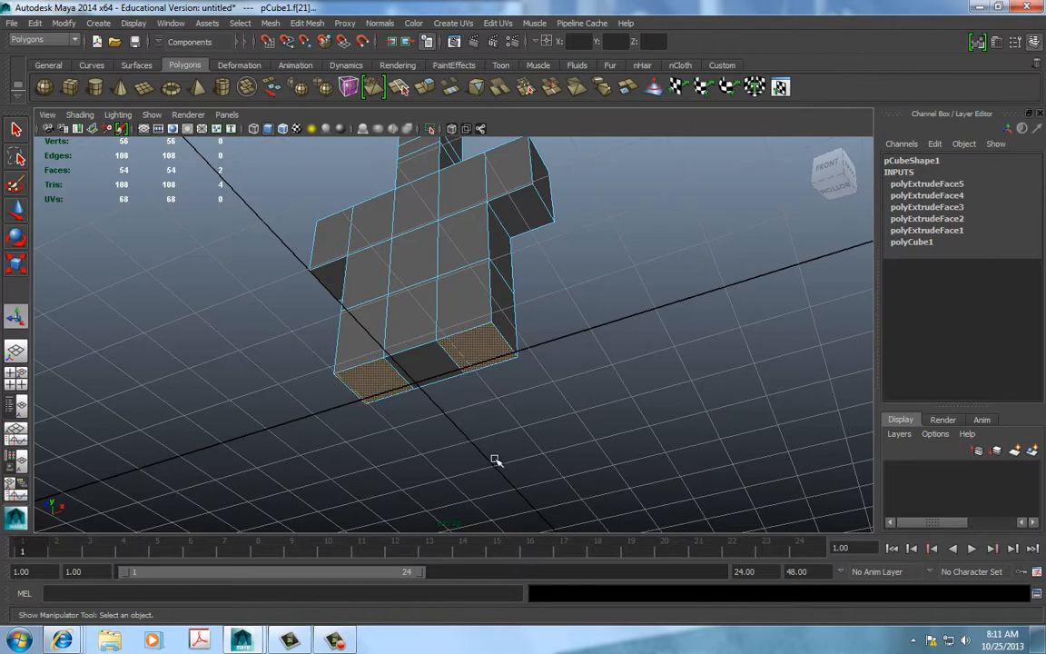
left_click_drag(498, 460, 508, 391, "alt")
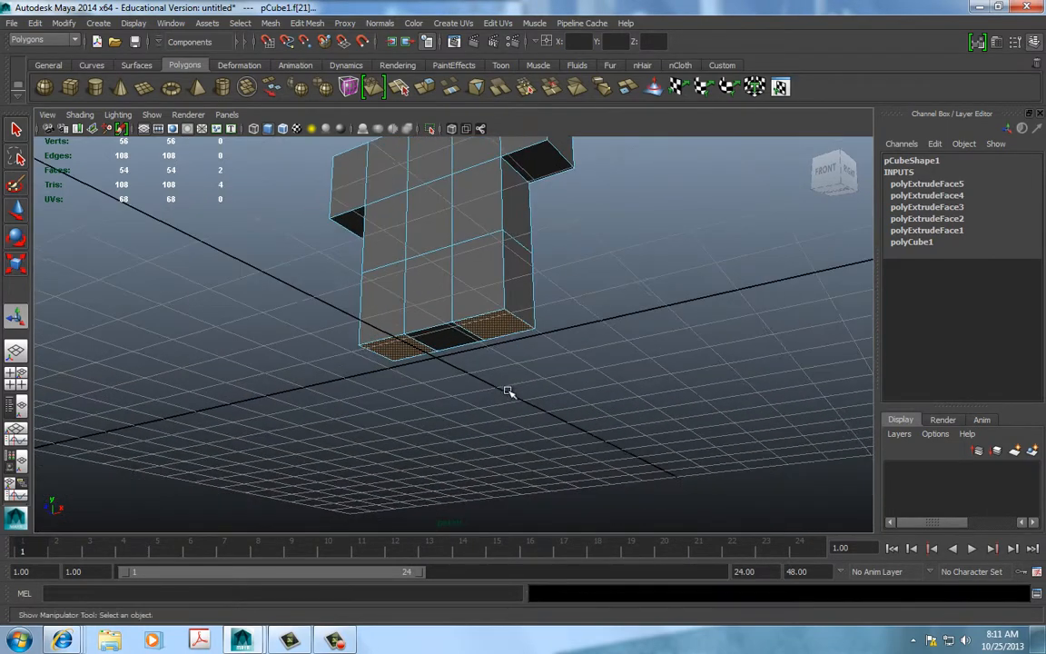
key("ctrl+e")
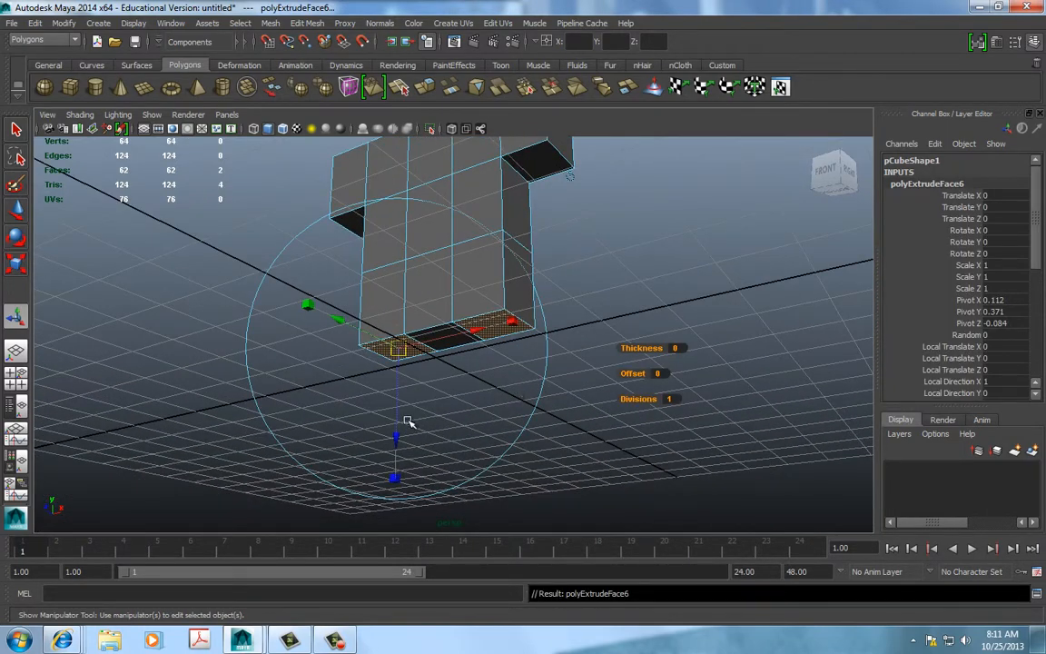
left_click_drag(397, 427, 406, 509)
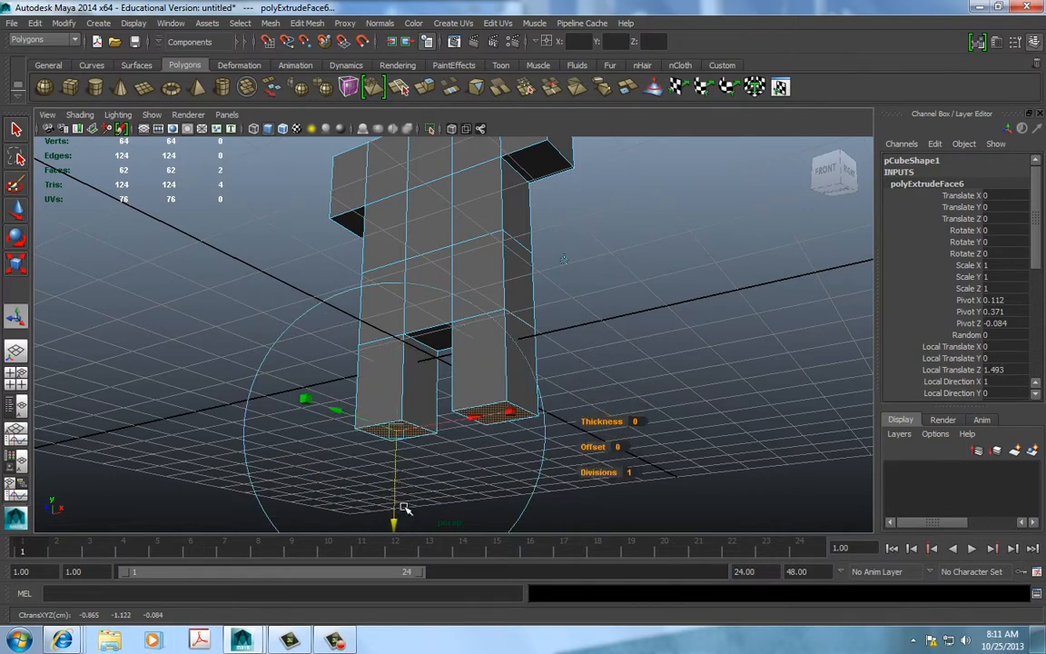
Step: Extrude the bottom faces of both legs downward again by a shorter amount
key("ctrl+e")
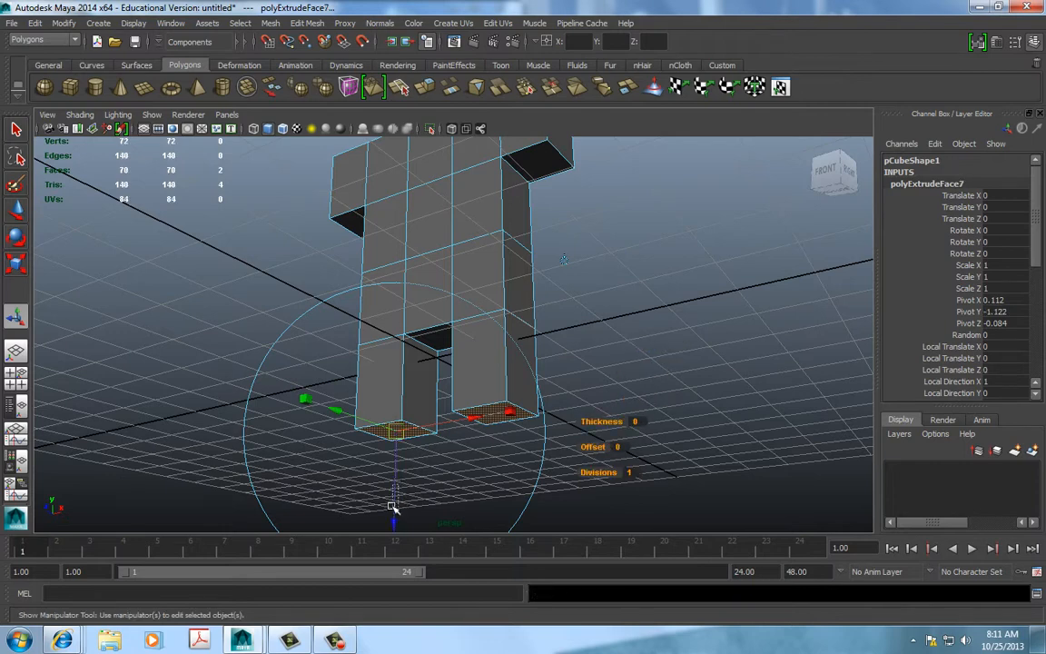
left_click(393, 475)
key("ctrl+z")
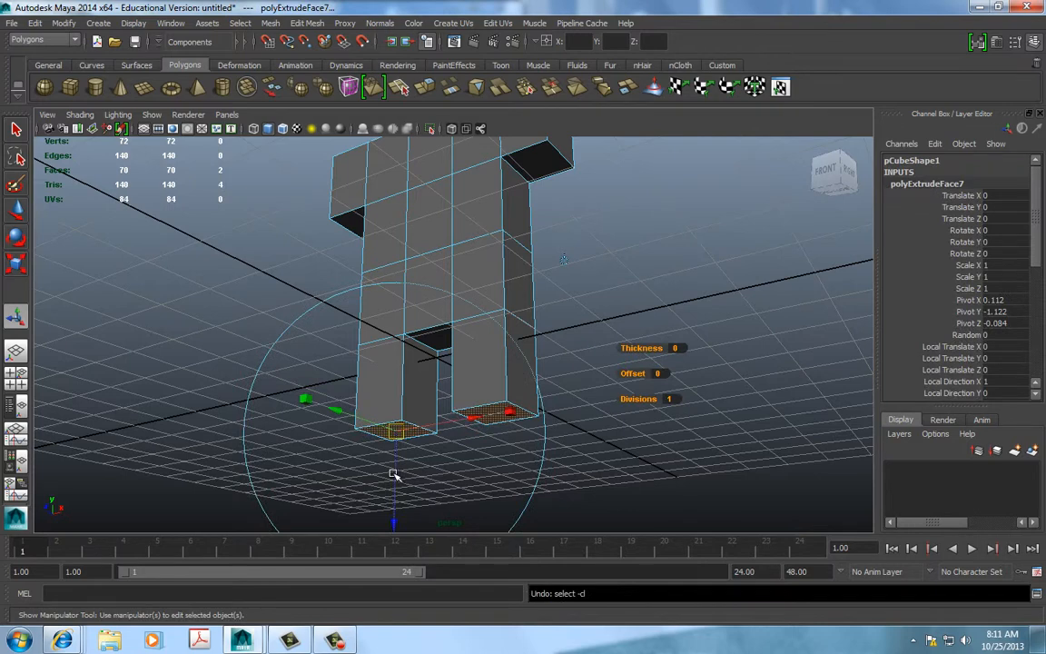
left_click_drag(394, 470, 396, 502)
Step: Extrude the front faces of the lowest segments of both legs forward by about 0.54
left_click(478, 424)
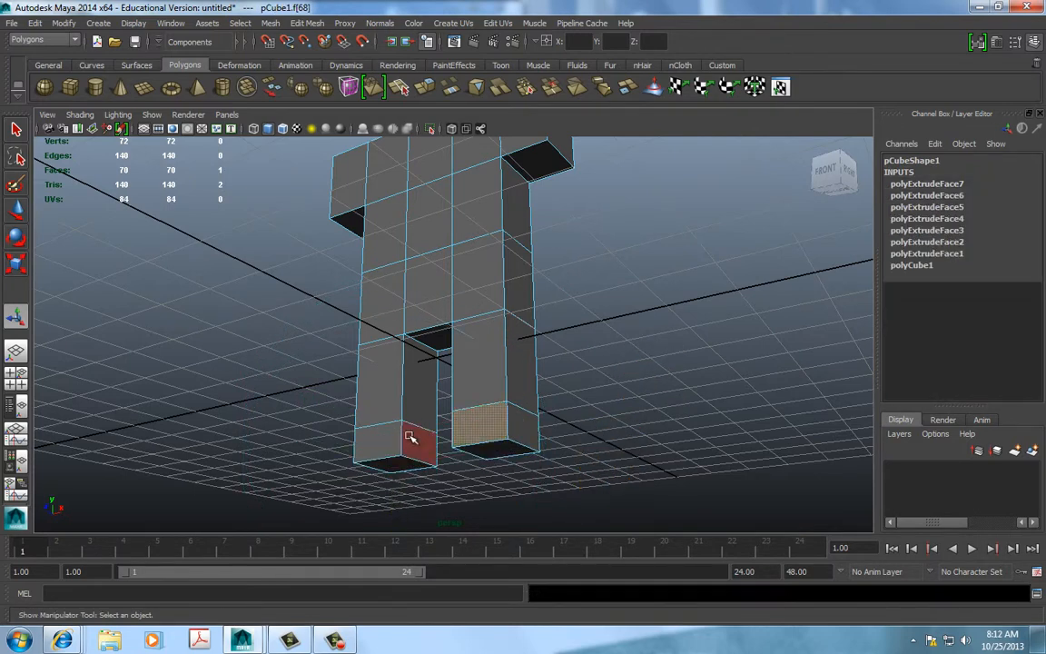
left_click(381, 438, "shift")
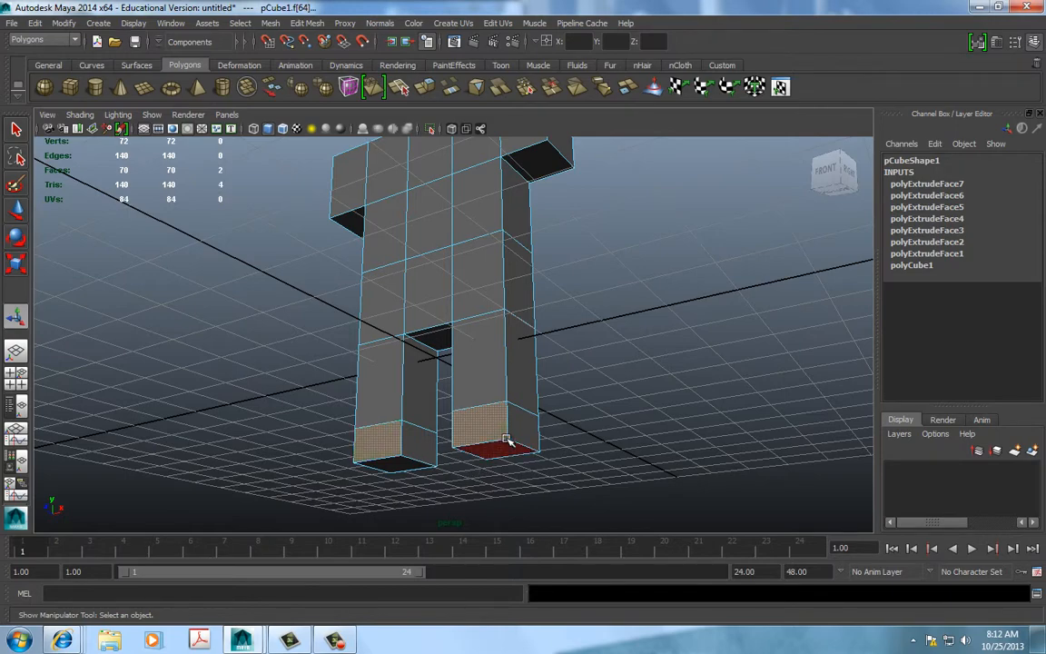
key("g")
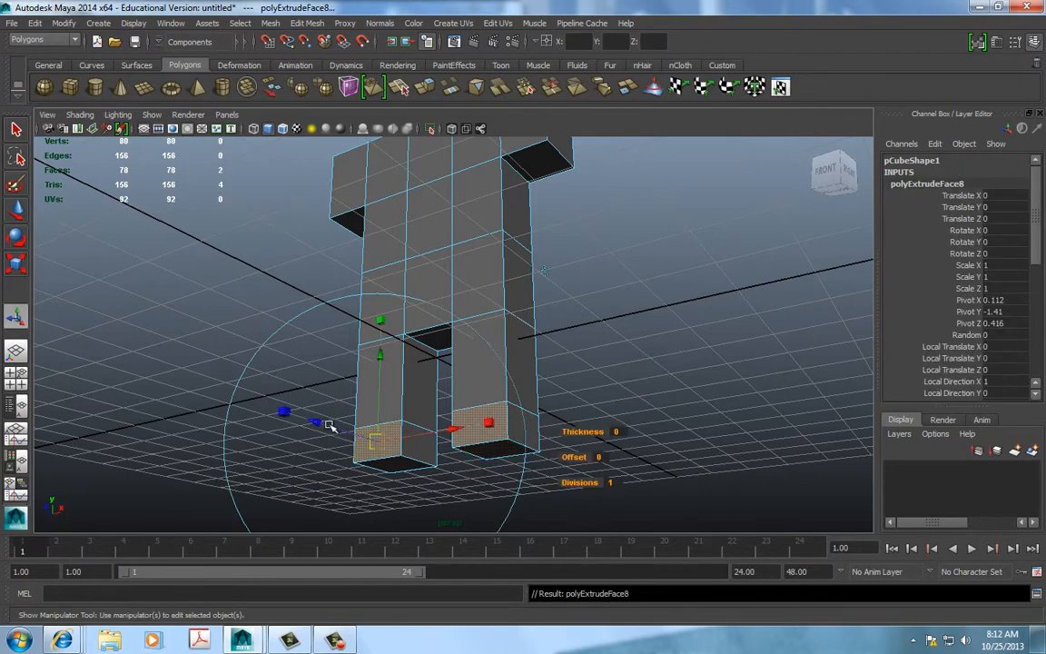
left_click_drag(328, 425, 326, 337)
left_click_drag(337, 291, 332, 337, "alt")
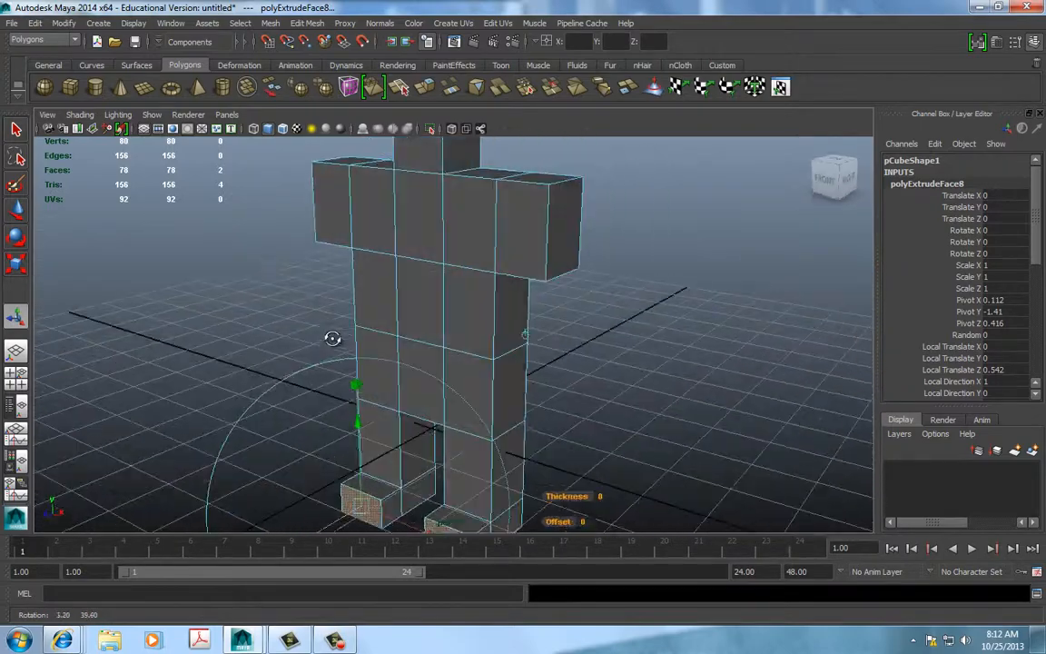
middle_click_drag(434, 257, 432, 511, "alt")
left_click(445, 240)
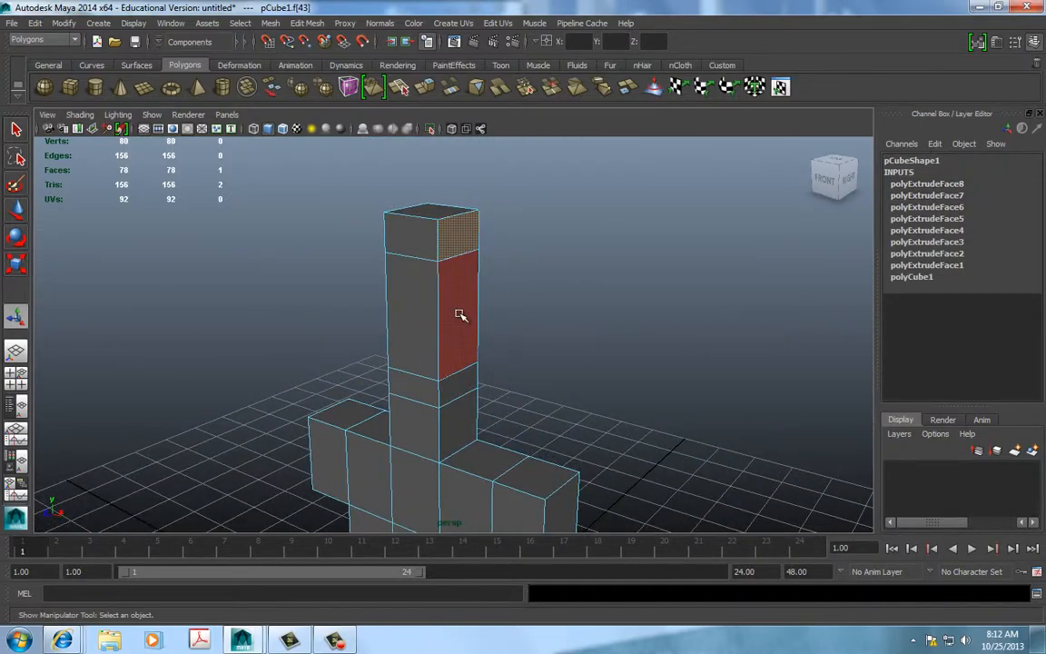
left_click(463, 315, "shift")
left_click(462, 378, "shift")
left_click_drag(290, 351, 364, 331, "alt")
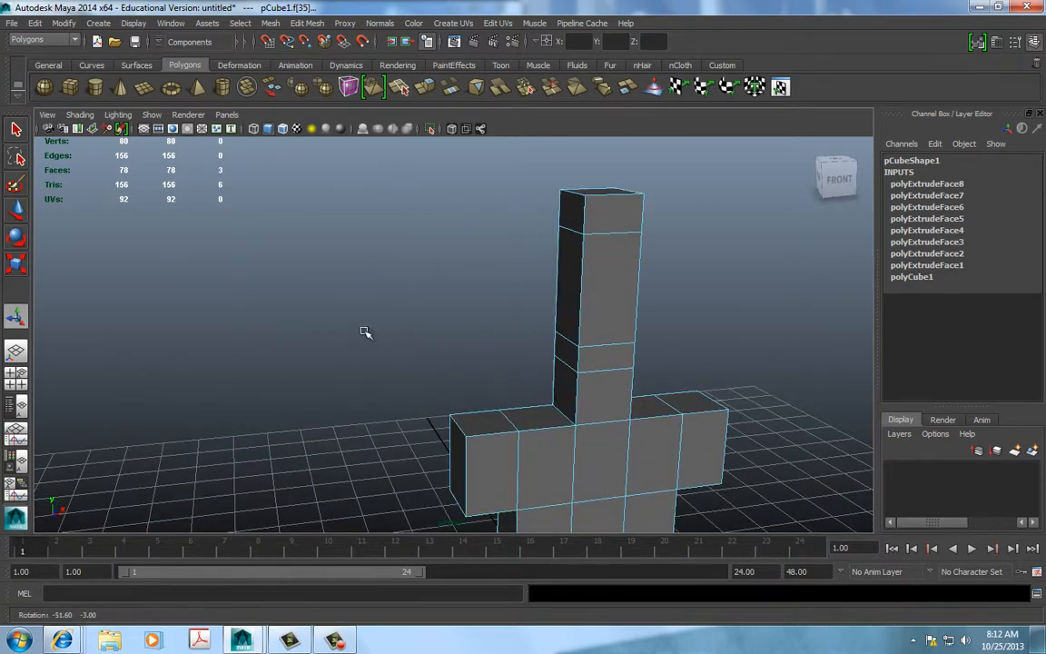
left_click(567, 210, "shift")
left_click(564, 263, "shift")
left_click(558, 351, "shift")
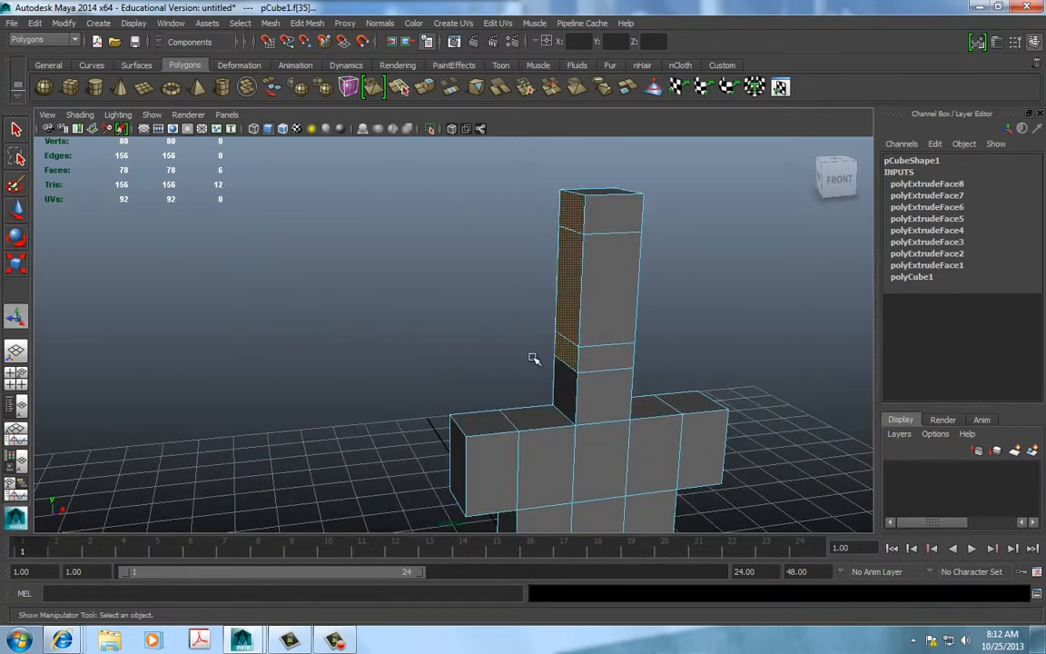
left_click_drag(504, 402, 427, 389, "alt")
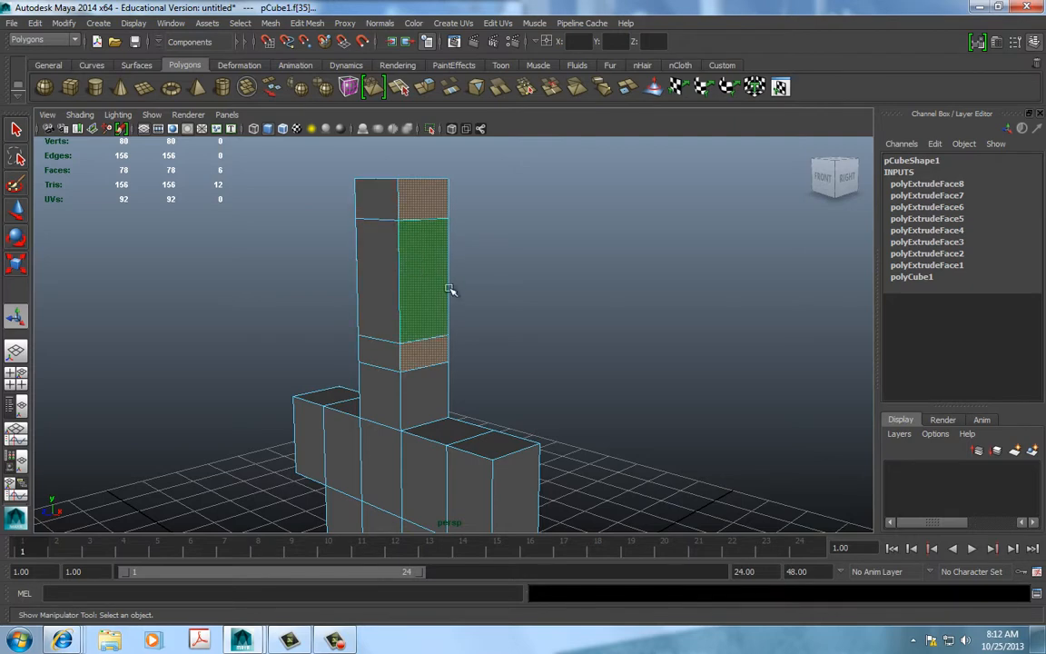
left_click_drag(270, 247, 428, 257, "alt")
Step: Extrude the upper three faces on both lateral sides of the column outward with a thickness of 1
left_click(596, 214)
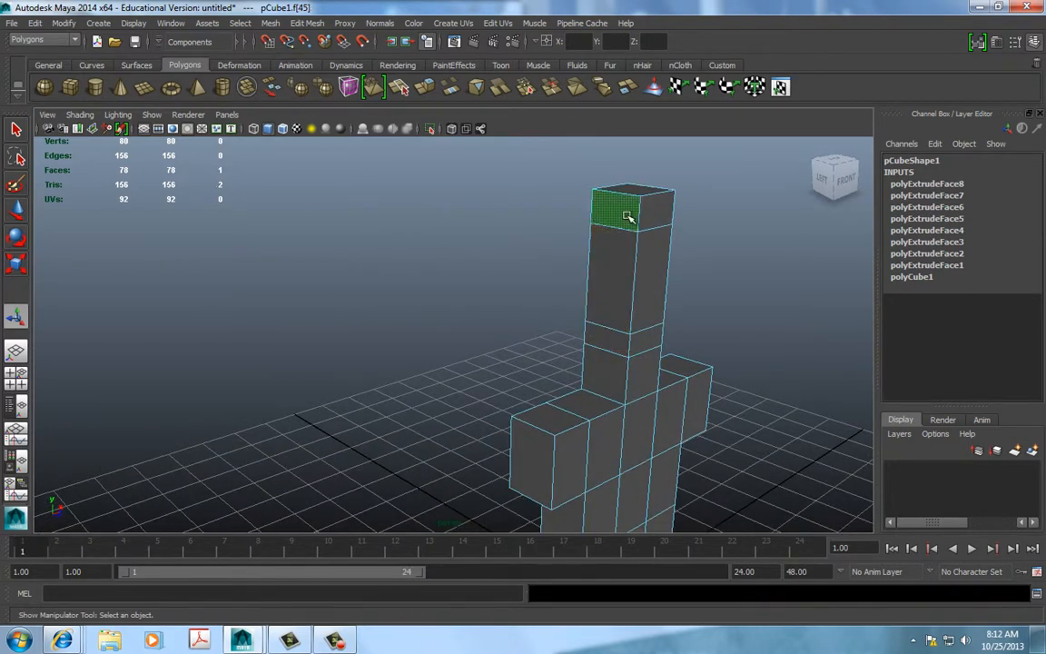
left_click(603, 309, "shift")
left_click(603, 339, "shift")
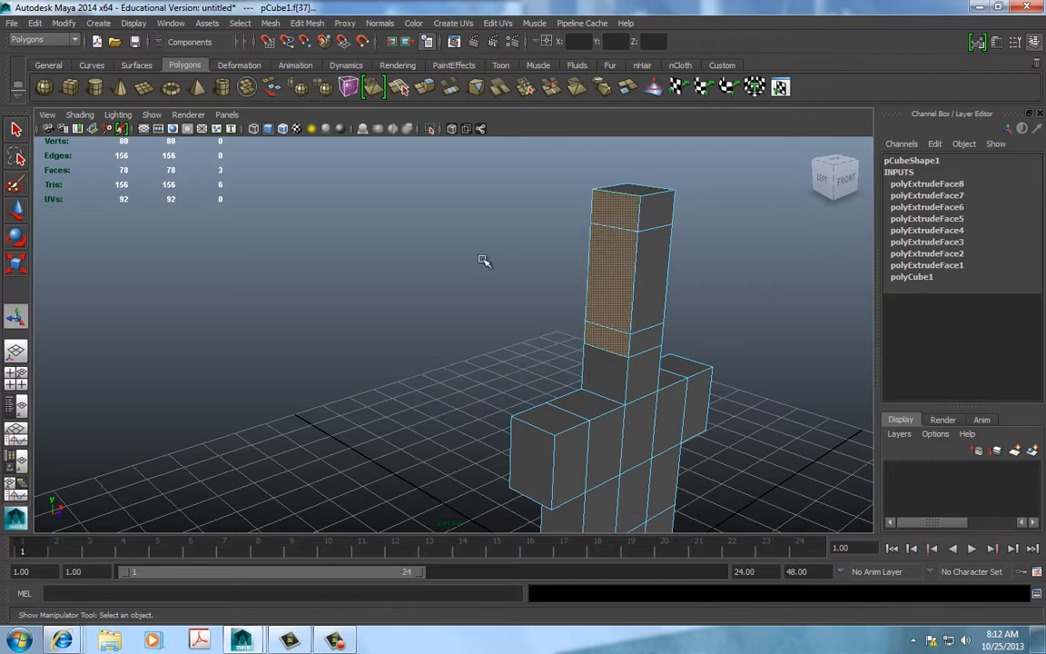
left_click_drag(480, 259, 392, 261, "alt")
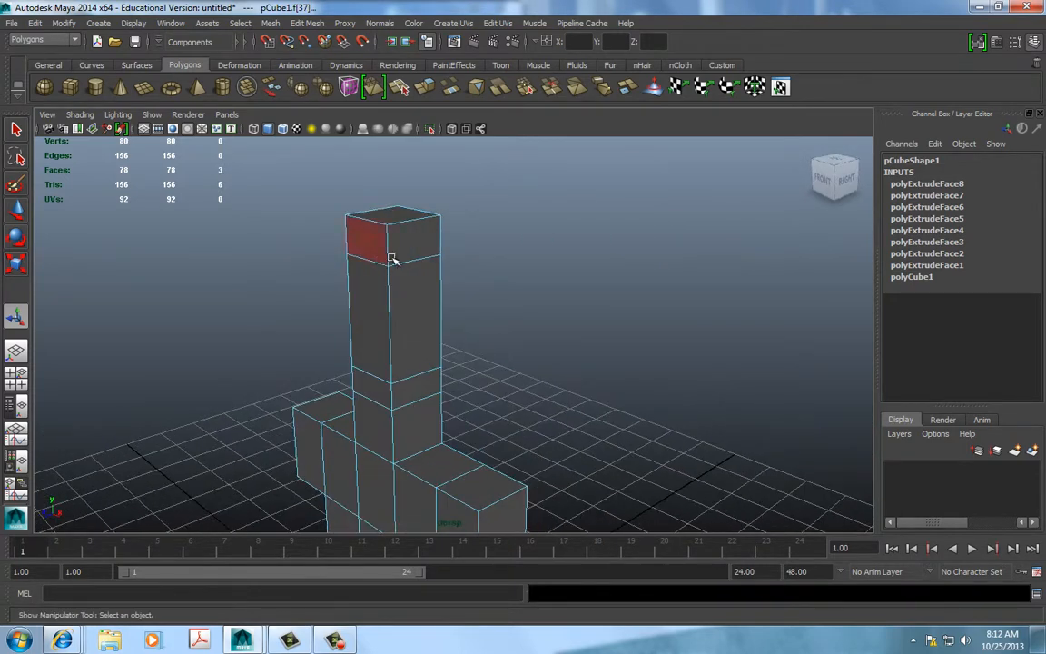
left_click(403, 243, "shift")
left_click(415, 296, "shift")
left_click(420, 389, "shift")
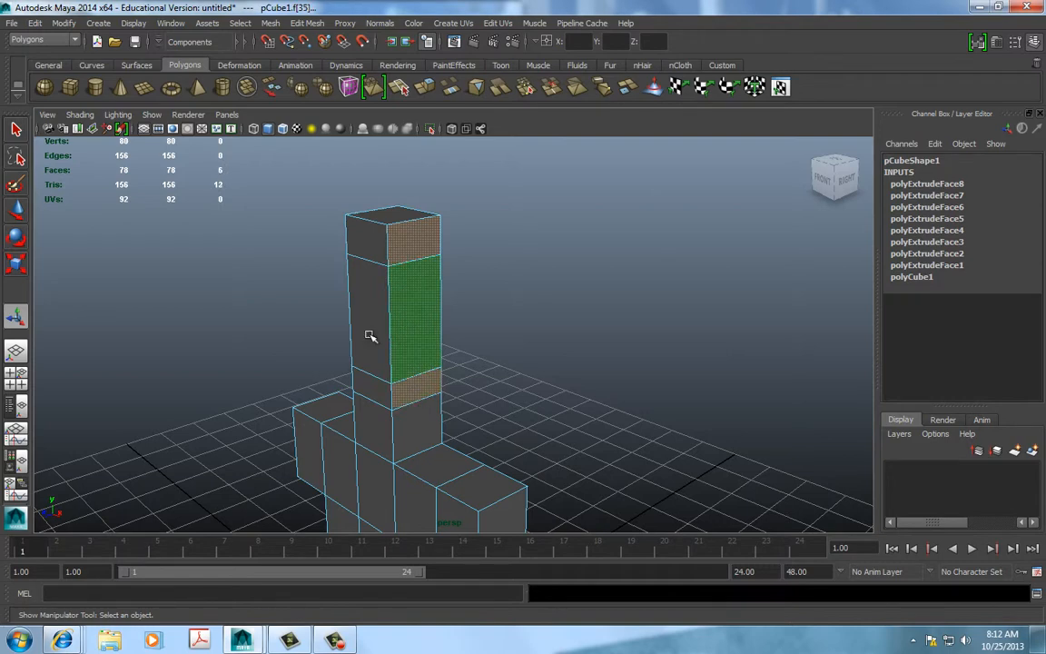
mouse_move(306, 295)
left_mouse_down("alt")
mouse_move(270, 297)
mouse_move(306, 289)
left_mouse_up("alt")
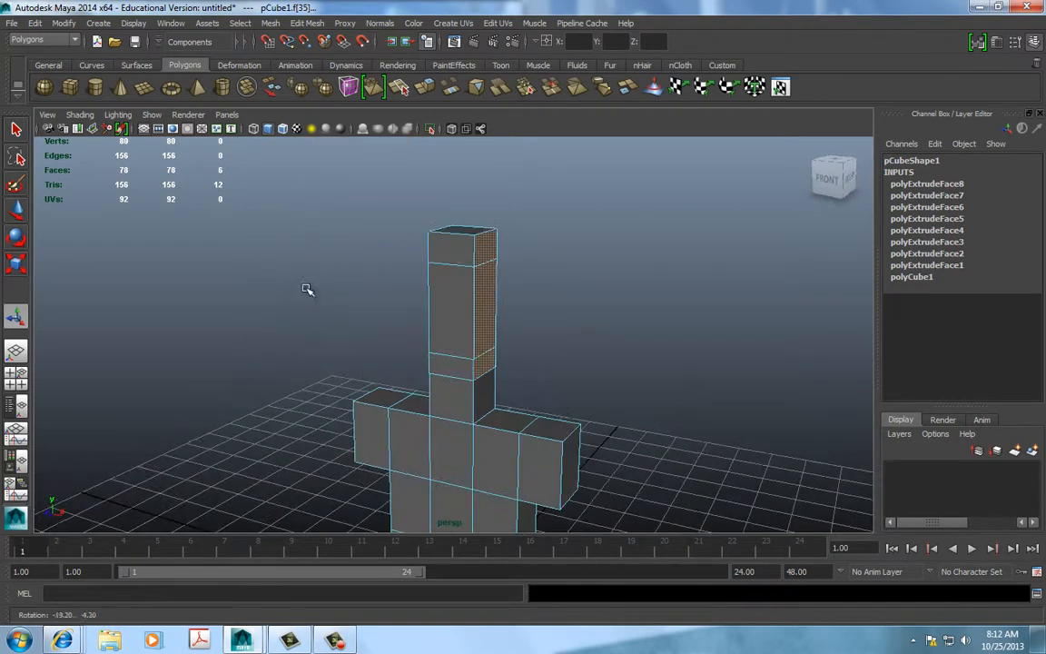
left_click(431, 93)
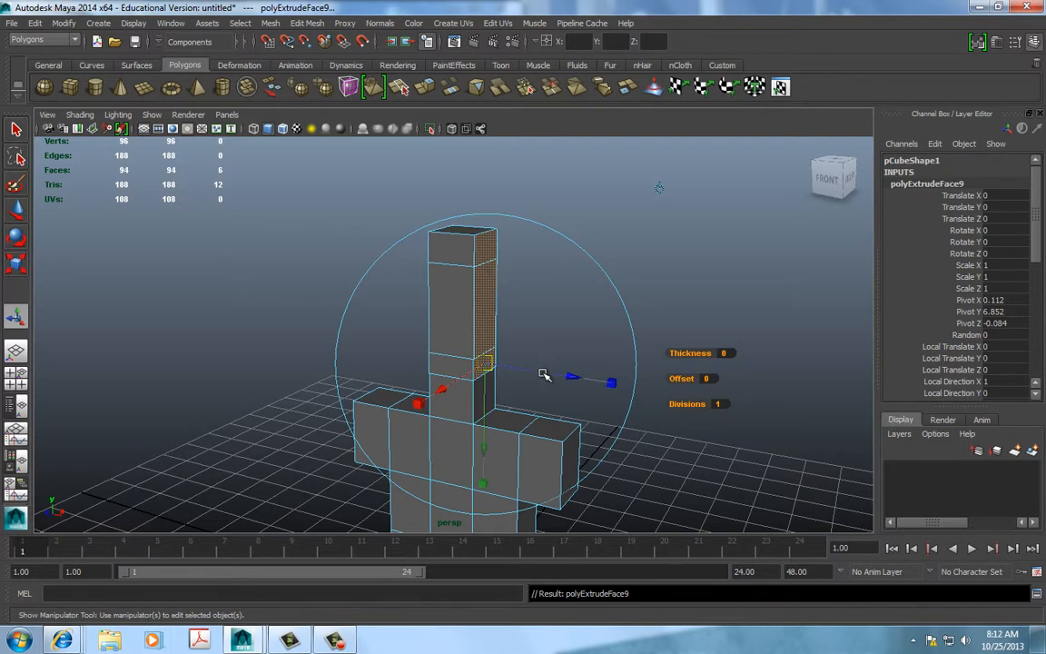
left_click_drag(680, 352, 691, 353)
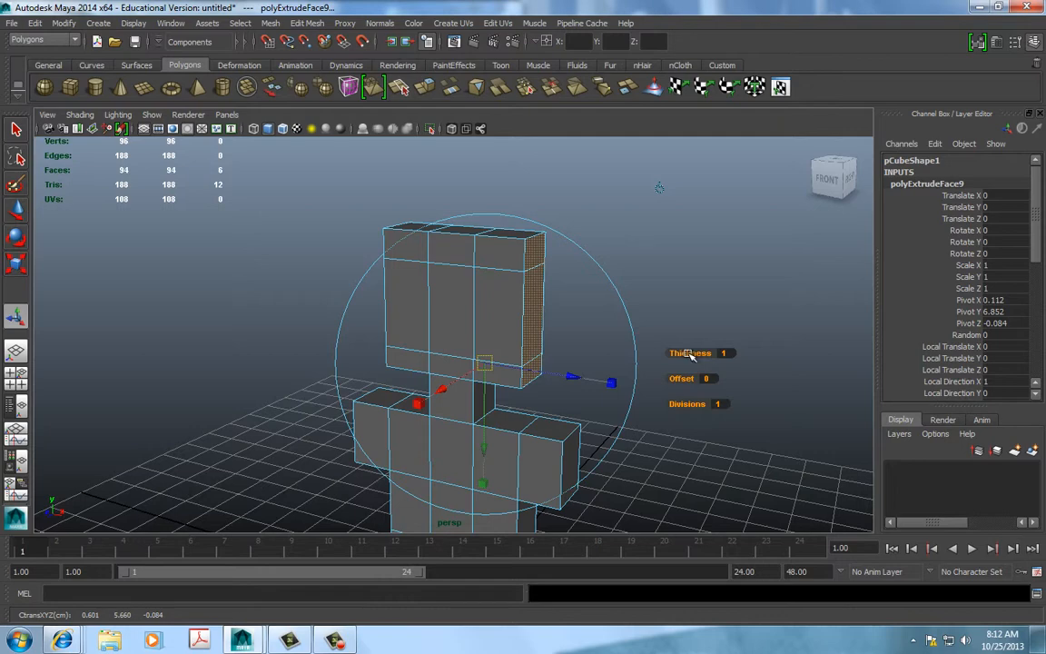
Step: Preview the whole figure smoothed in object mode and return it to the unsmoothed display
left_click(621, 239)
scroll(503, 290, "down", 3)
middle_click_drag(498, 365, 481, 280, "alt")
mouse_move(461, 323)
left_mouse_down("alt")
mouse_move(436, 298)
mouse_move(482, 315)
mouse_move(460, 326)
left_mouse_up("alt")
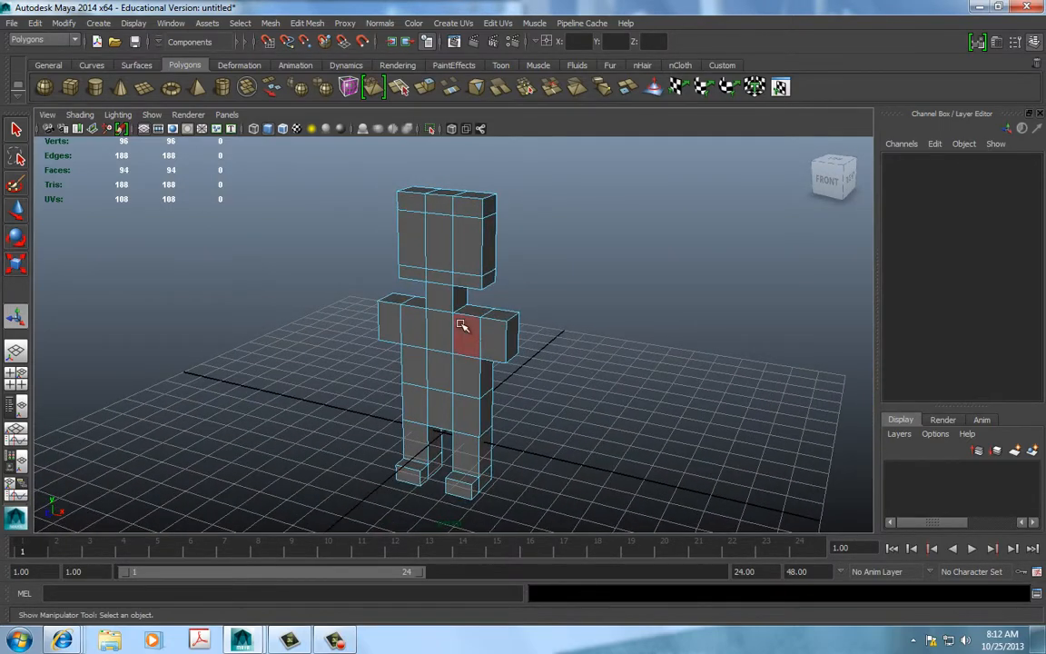
right_click_drag(464, 255, 473, 243)
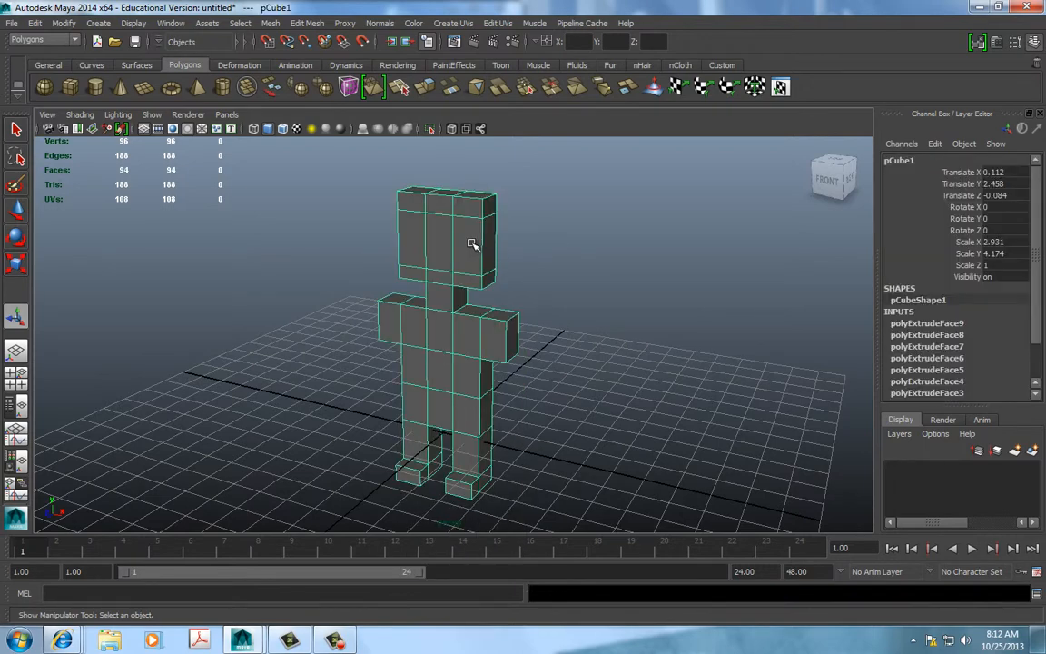
key("3")
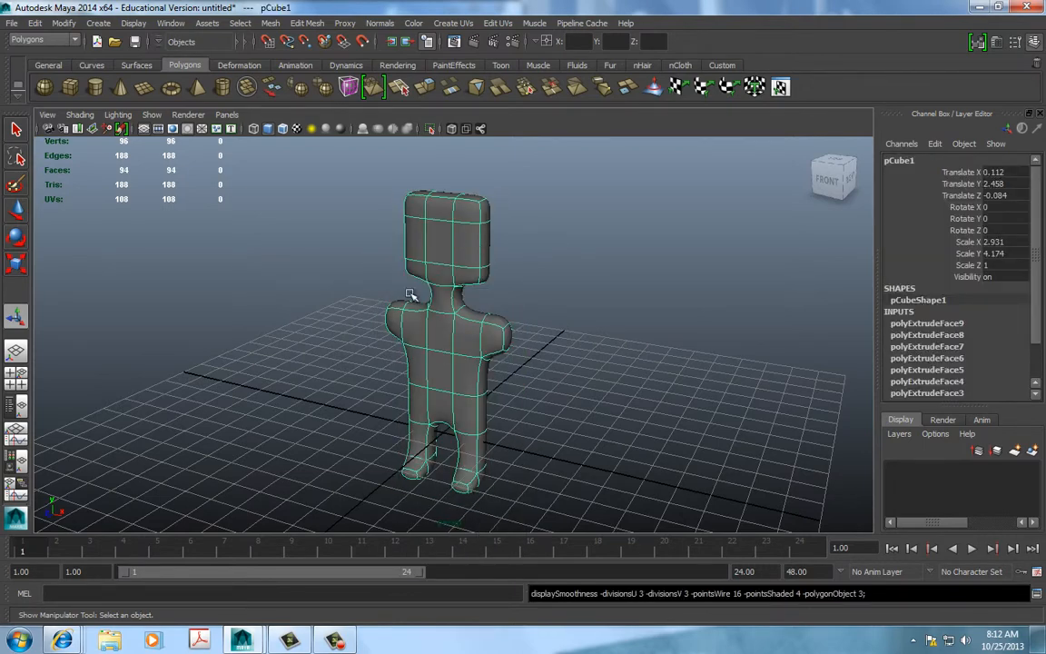
left_click_drag(410, 295, 467, 348, "alt")
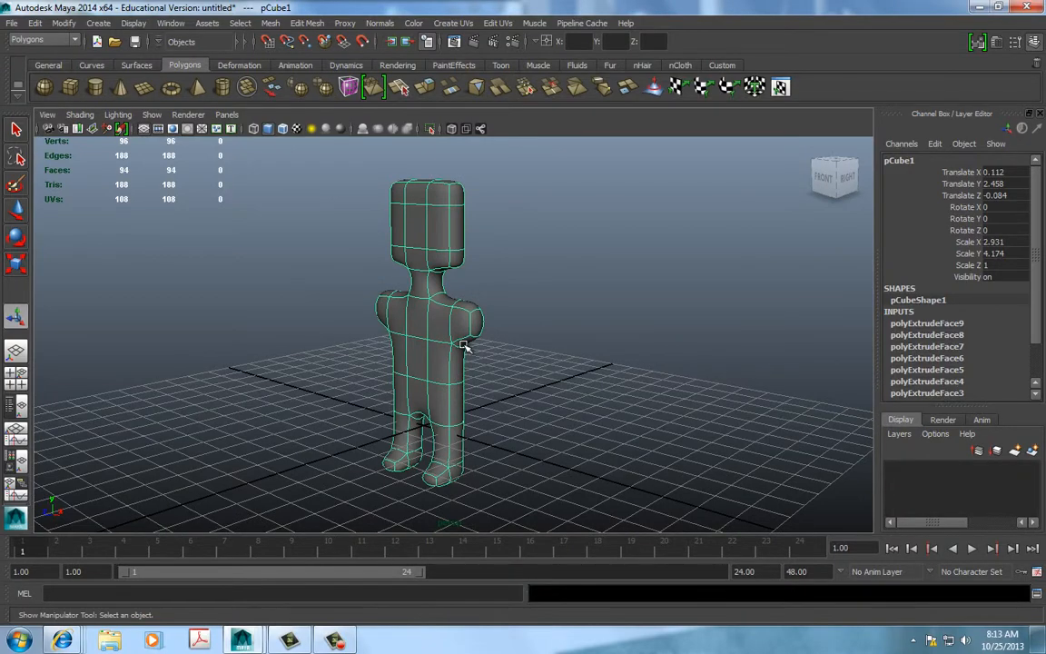
key("w")
key("1")
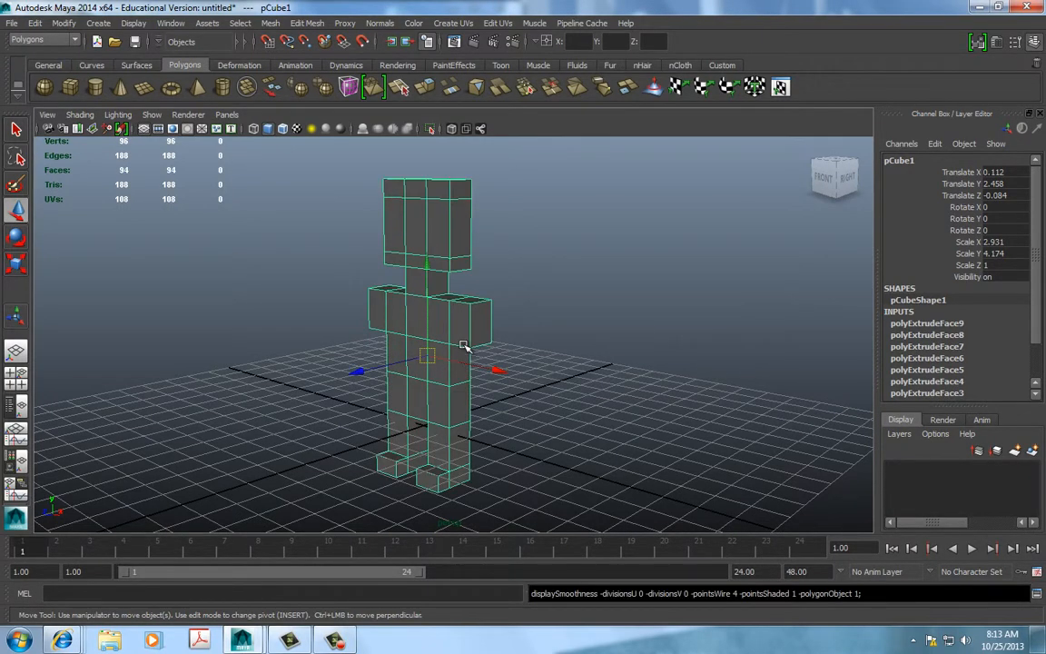
Step: Lower the outer corner vertices on the head's top to a height of about 8.01
left_click_drag(447, 240, 432, 213, "alt")
middle_click_drag(432, 213, 439, 278, "alt")
left_click_drag(455, 372, 434, 323, "alt")
right_click_drag(433, 322, 370, 320)
left_click_drag(353, 223, 479, 266)
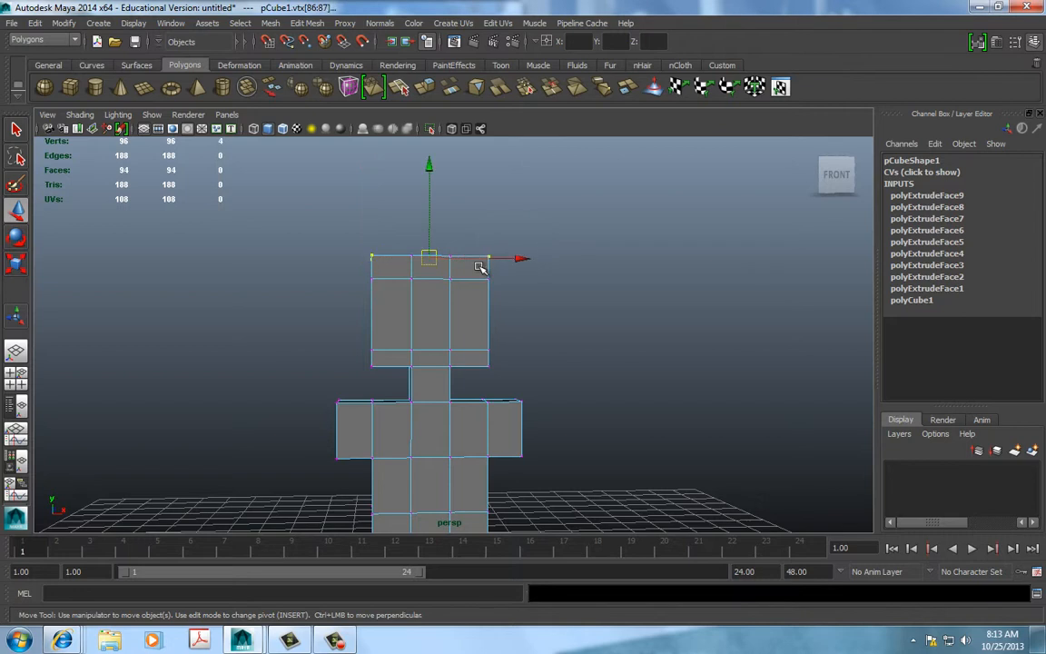
left_click_drag(434, 192, 432, 202)
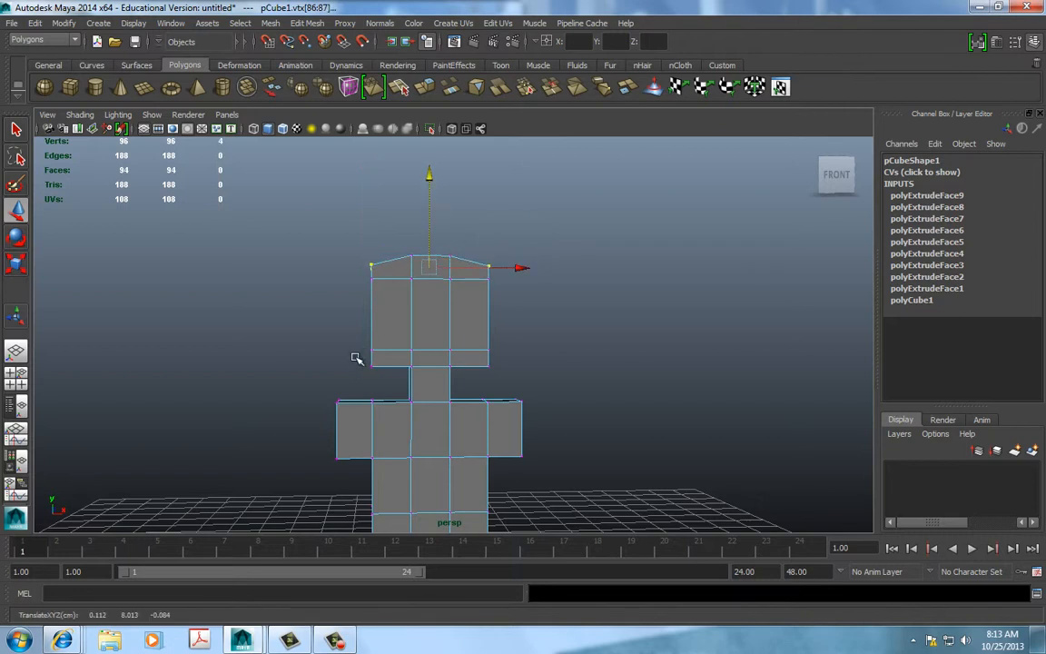
Step: Raise the head's outer bottom corner vertices to a height of about 5.6, and move all the head's top vertices slightly upward
left_click_drag(361, 354, 475, 359)
left_click_drag(430, 292, 431, 286)
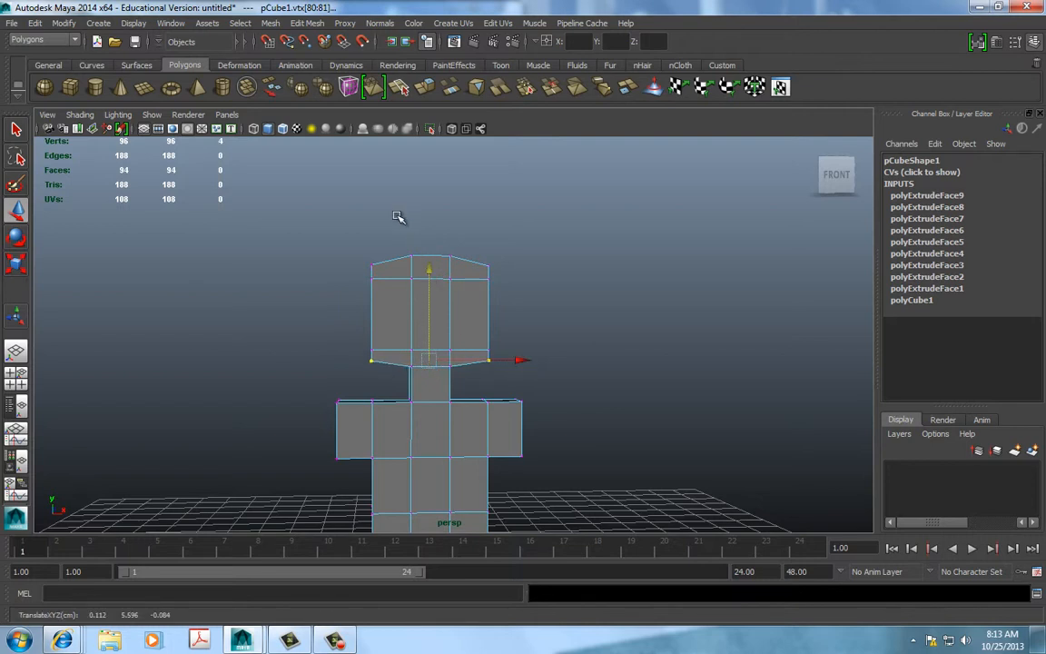
left_click_drag(363, 214, 511, 271)
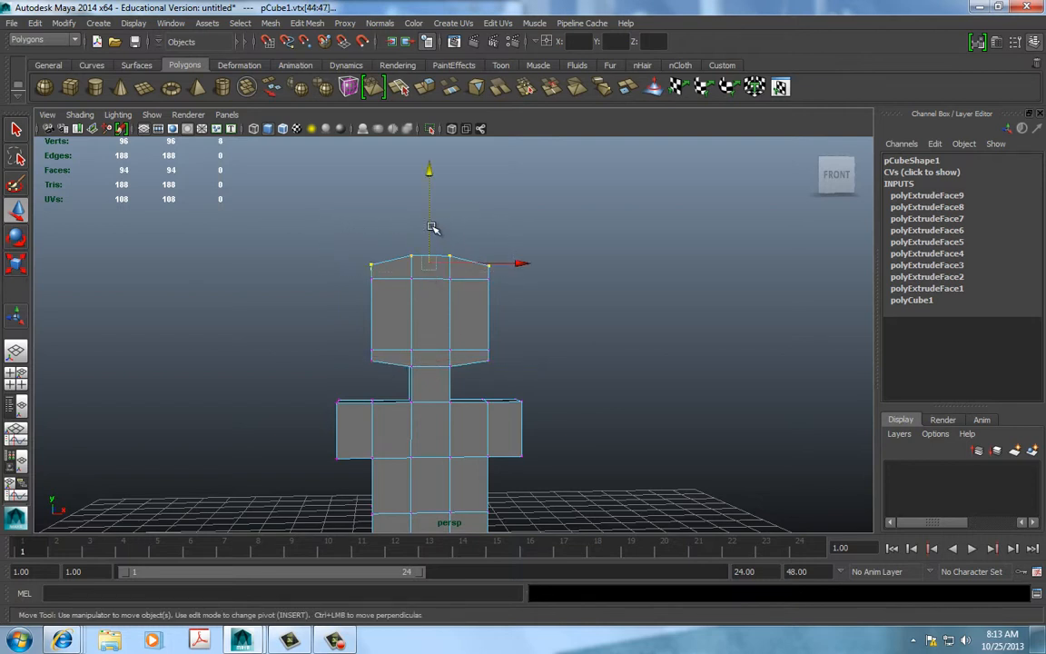
left_click_drag(432, 229, 431, 215)
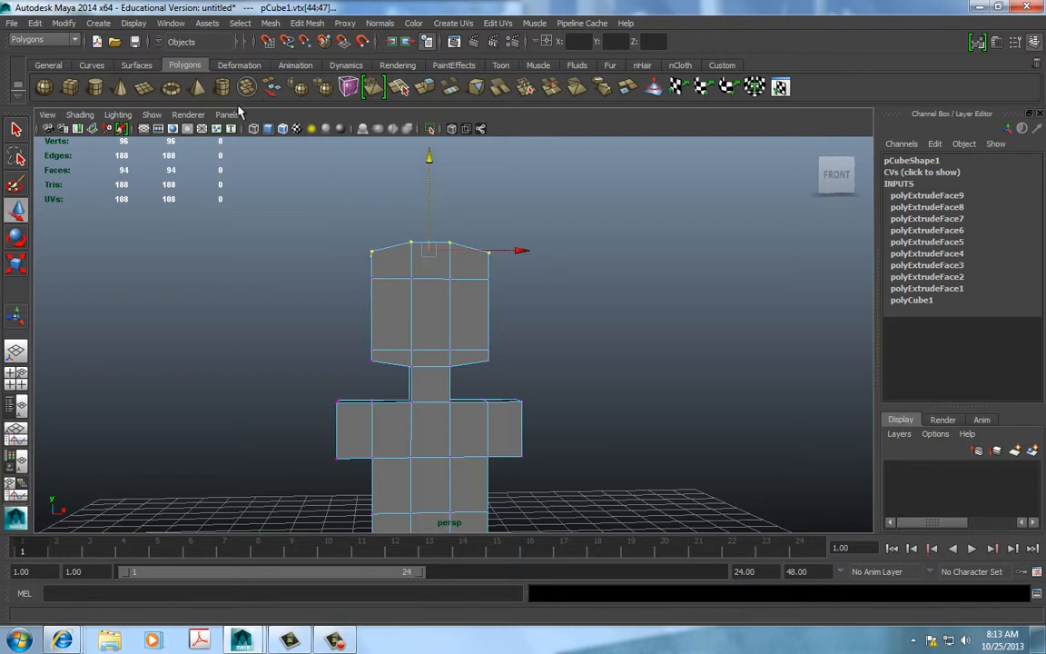
Step: Switch the viewport from the perspective camera to the orthographic front view
left_click(227, 115)
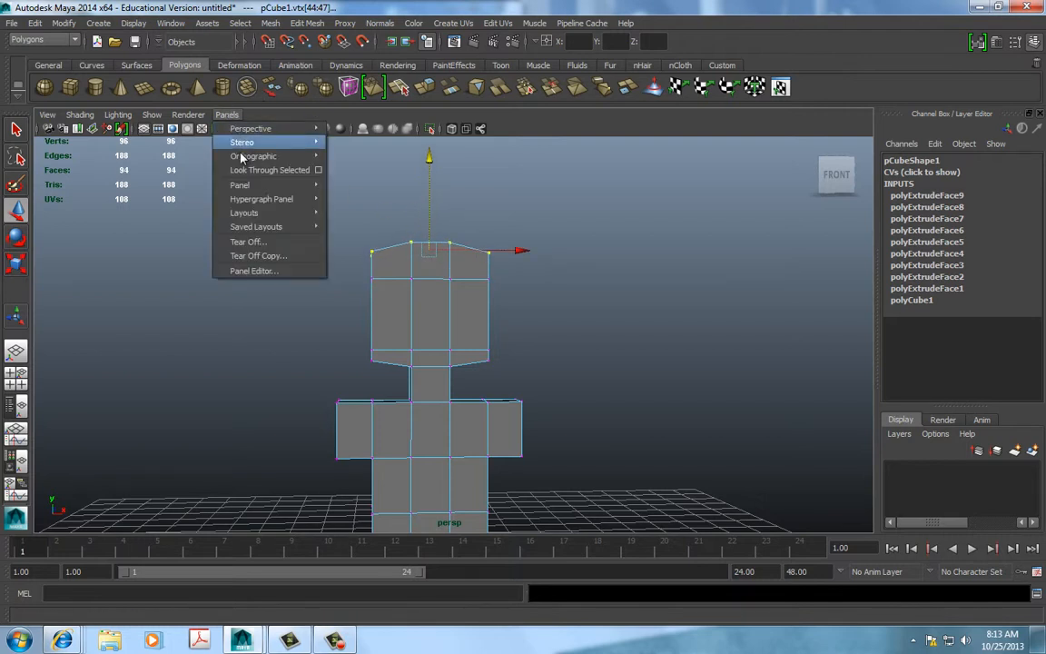
mouse_move(243, 159)
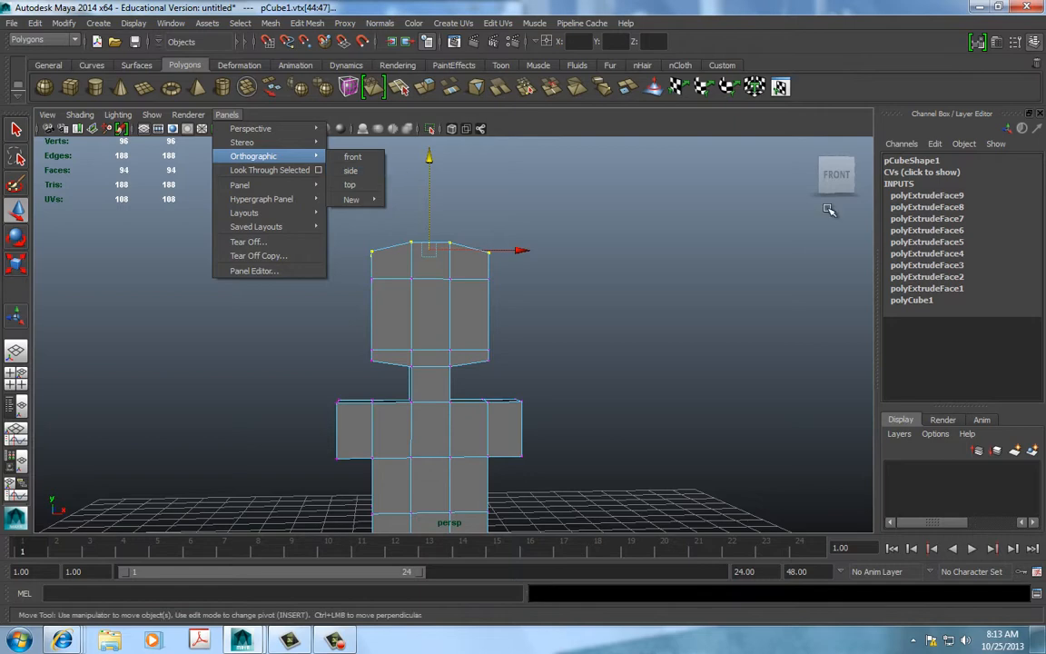
left_click(751, 160)
left_click(837, 178)
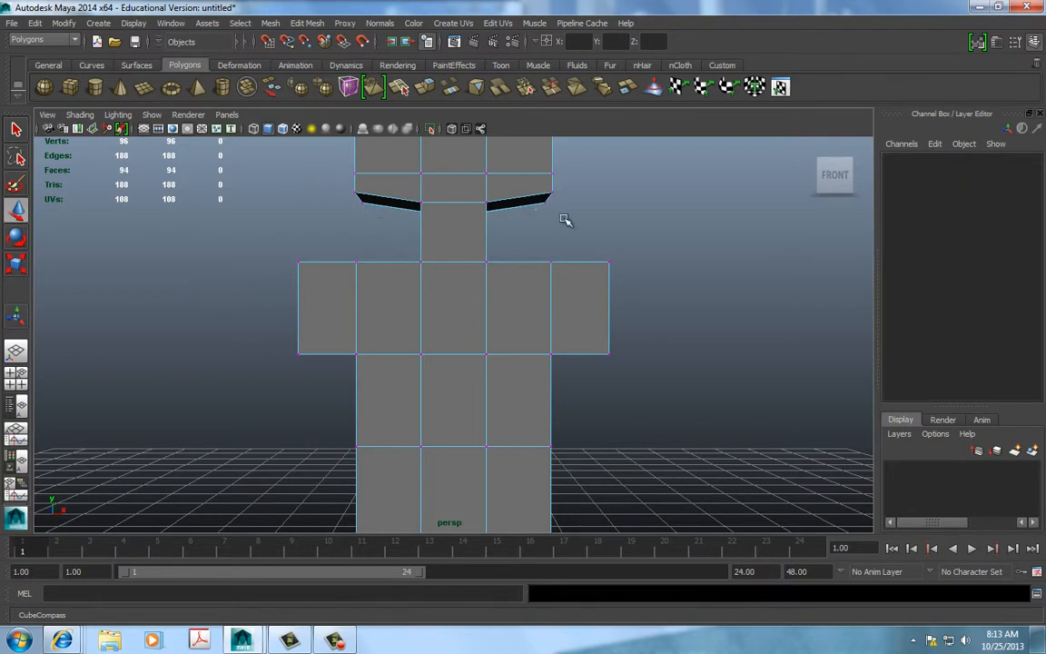
left_click(234, 115)
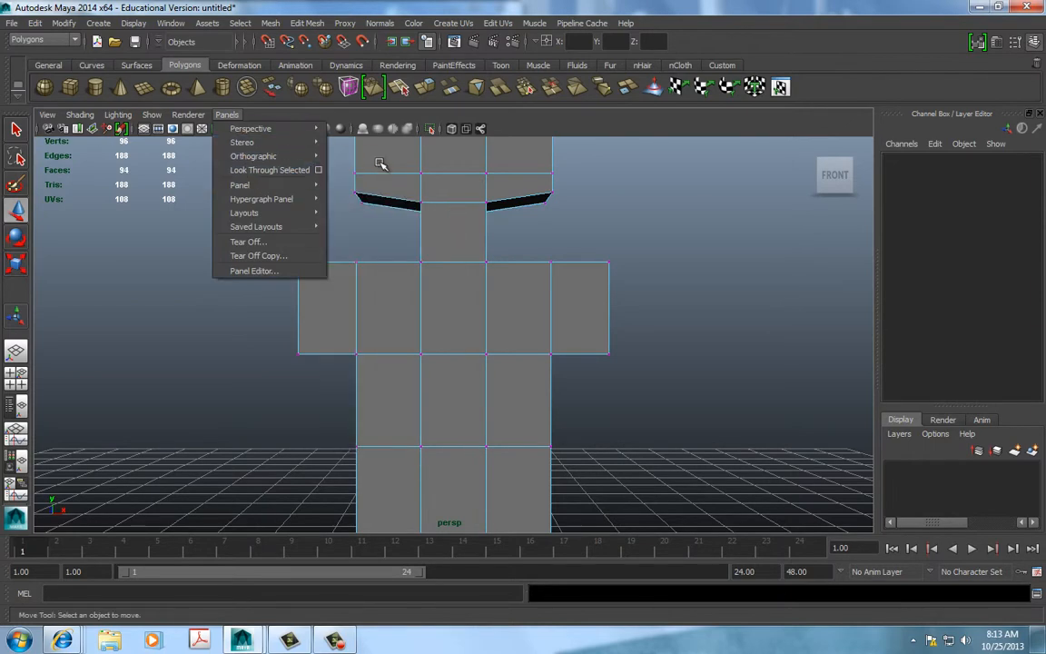
mouse_move(273, 156)
left_click(346, 155)
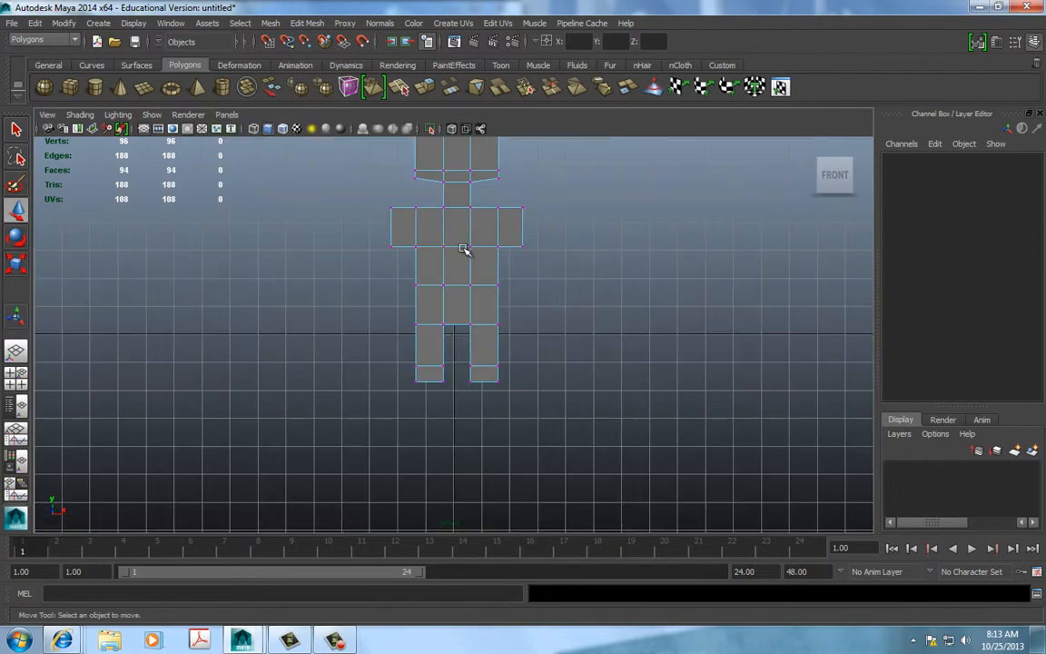
Step: Lower the bottom row of head vertices along the Y axis to a height of about 5.01
middle_click_drag(466, 245, 458, 357, "alt")
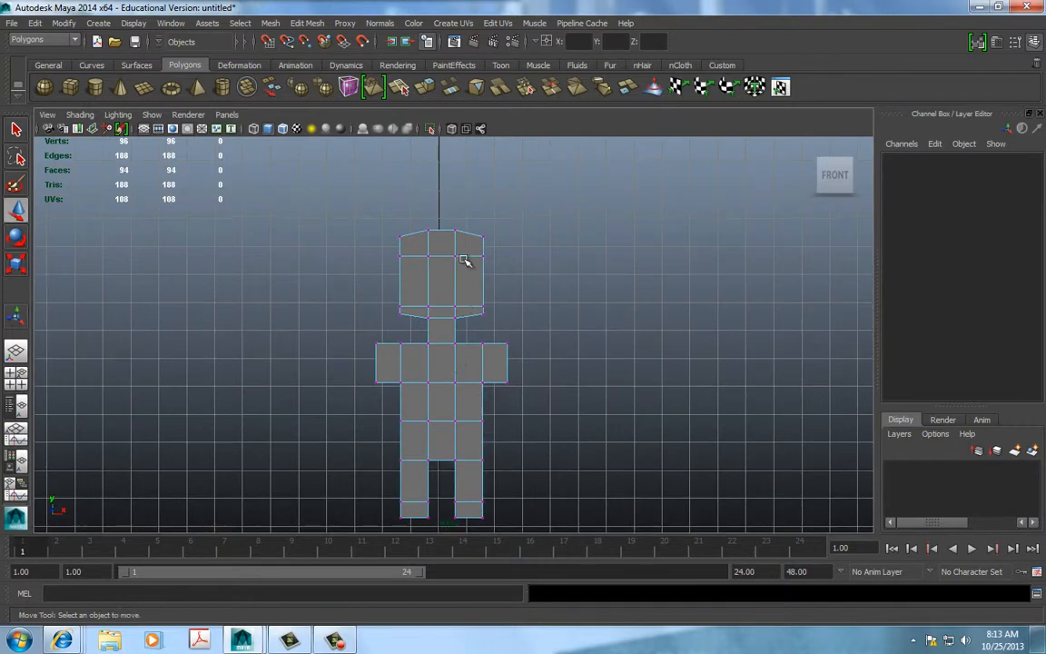
scroll(463, 260, "up", 4)
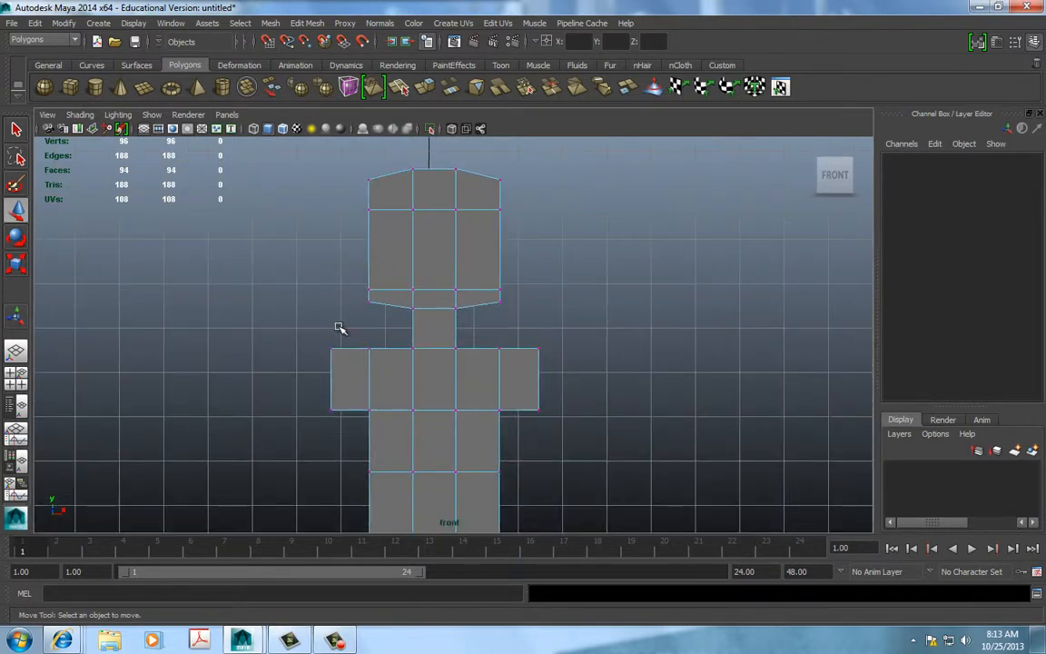
left_click_drag(341, 325, 528, 297)
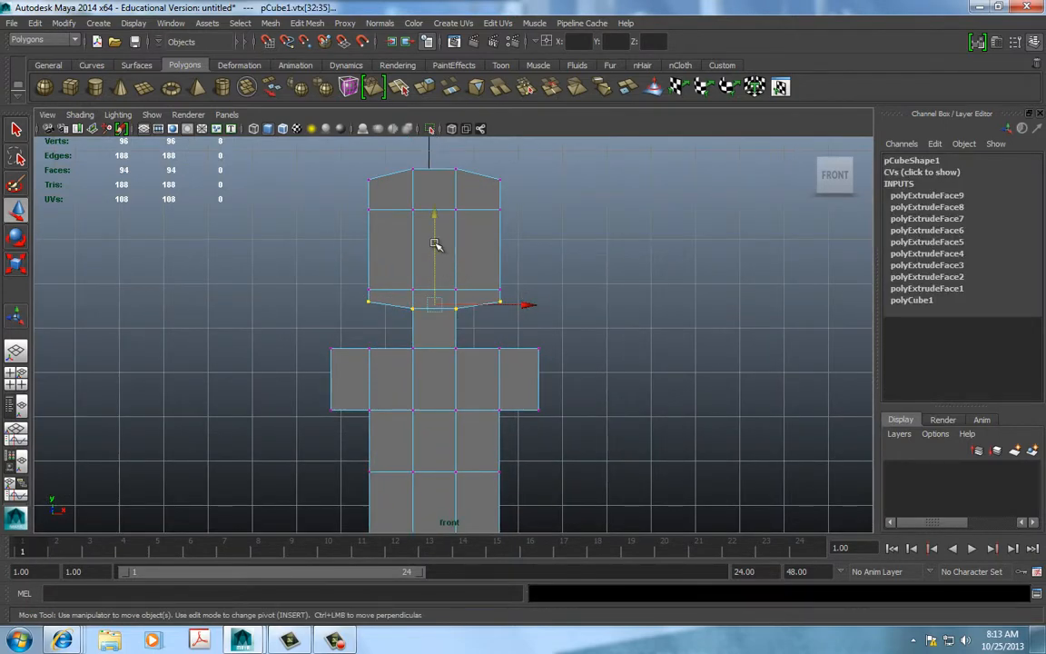
mouse_move(435, 244)
left_mouse_down()
mouse_move(437, 234)
mouse_move(437, 266)
left_mouse_up()
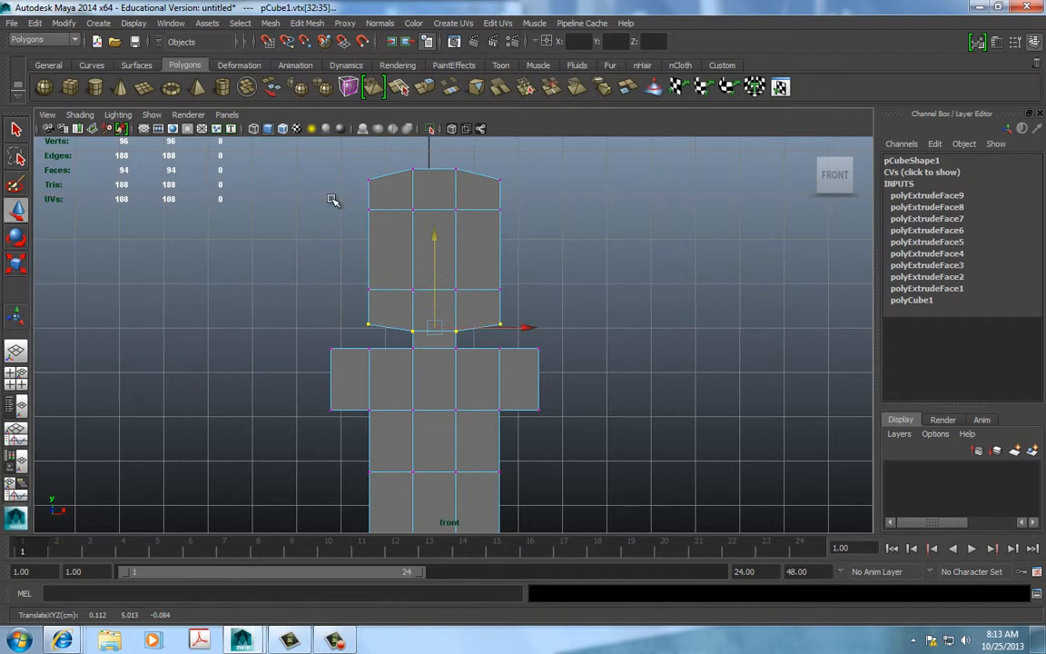
Step: Widen the head by moving its middle outer vertices slightly outward on both sides, to about X 1.75 on the positive side
left_click_drag(332, 200, 390, 293)
left_click_drag(405, 250, 400, 249)
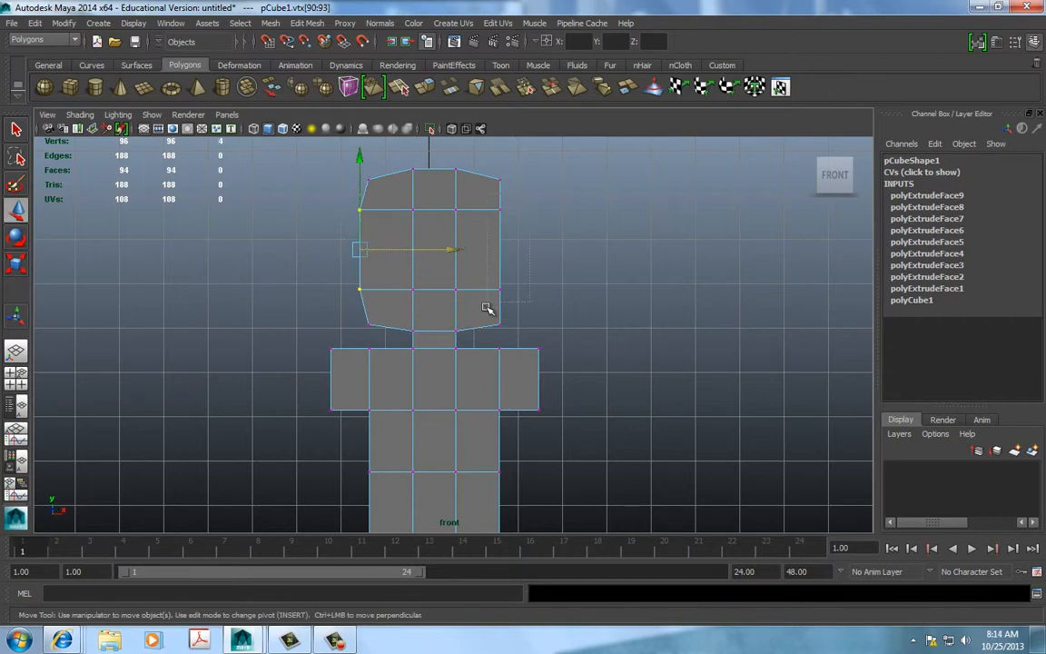
left_click_drag(487, 309, 486, 310)
left_click_drag(545, 250, 552, 251)
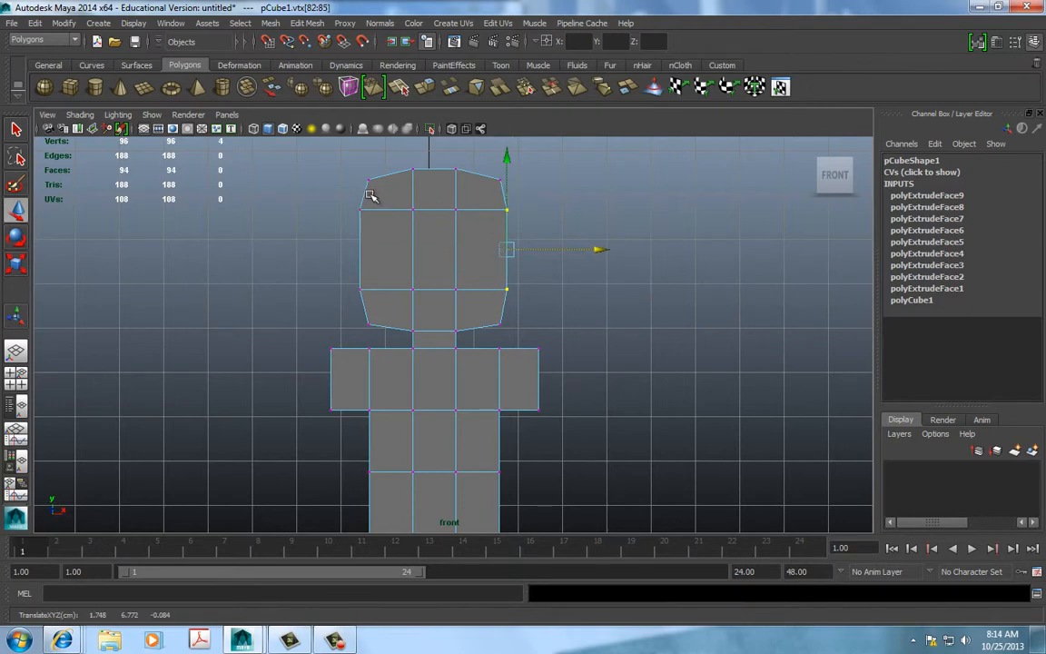
Step: Raise the head's upper three vertex rows together along the Y axis to a height of about 7.88
left_click_drag(313, 150, 510, 294)
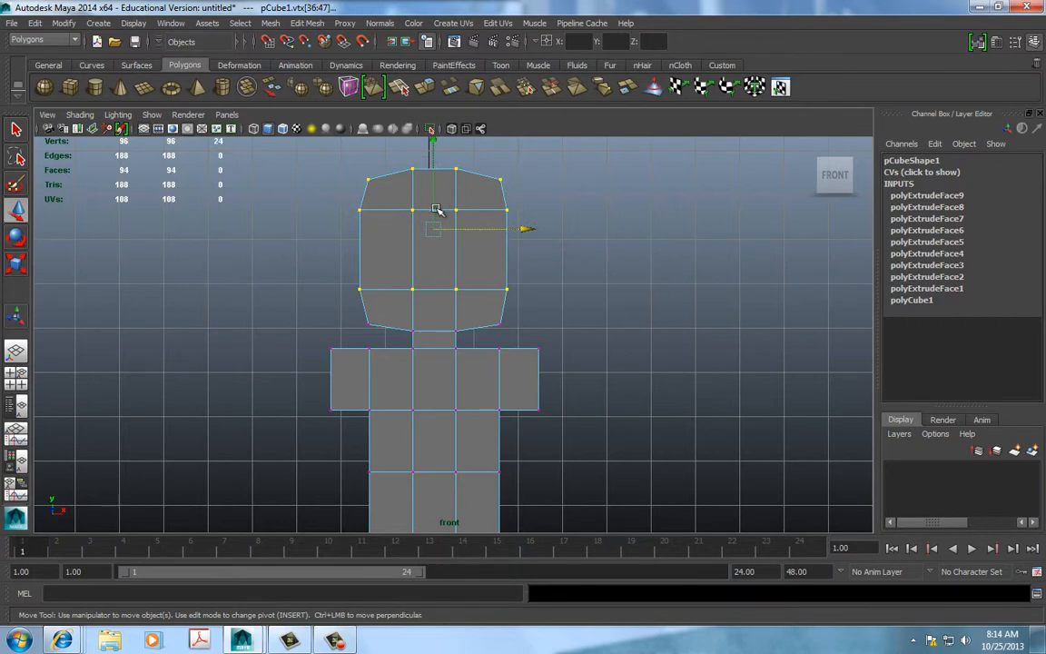
left_click_drag(436, 210, 436, 188)
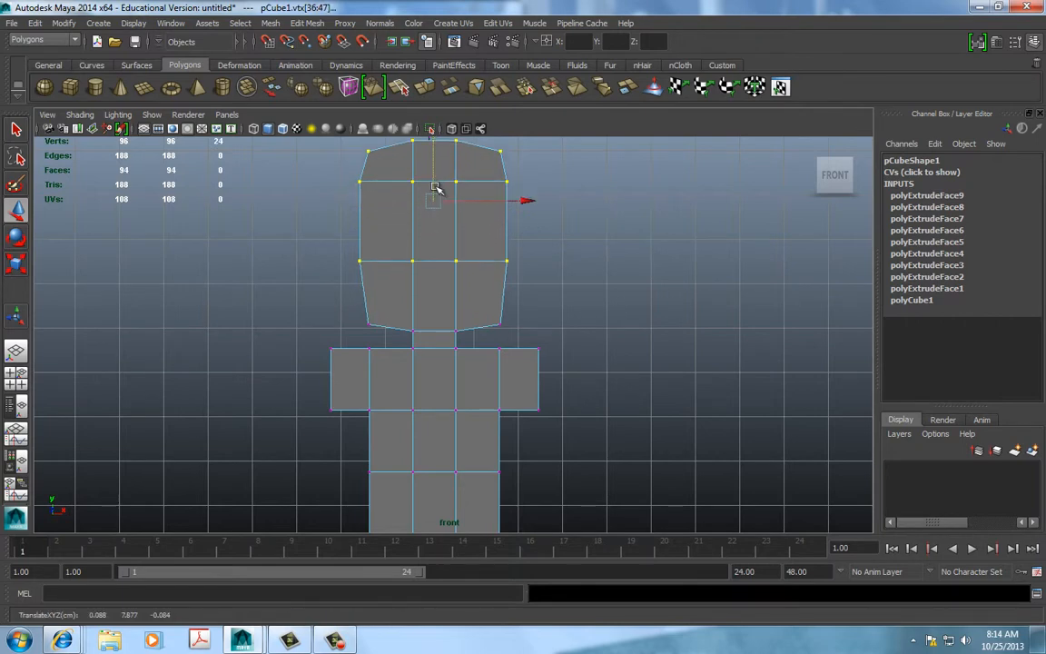
scroll(458, 252, "down", 2)
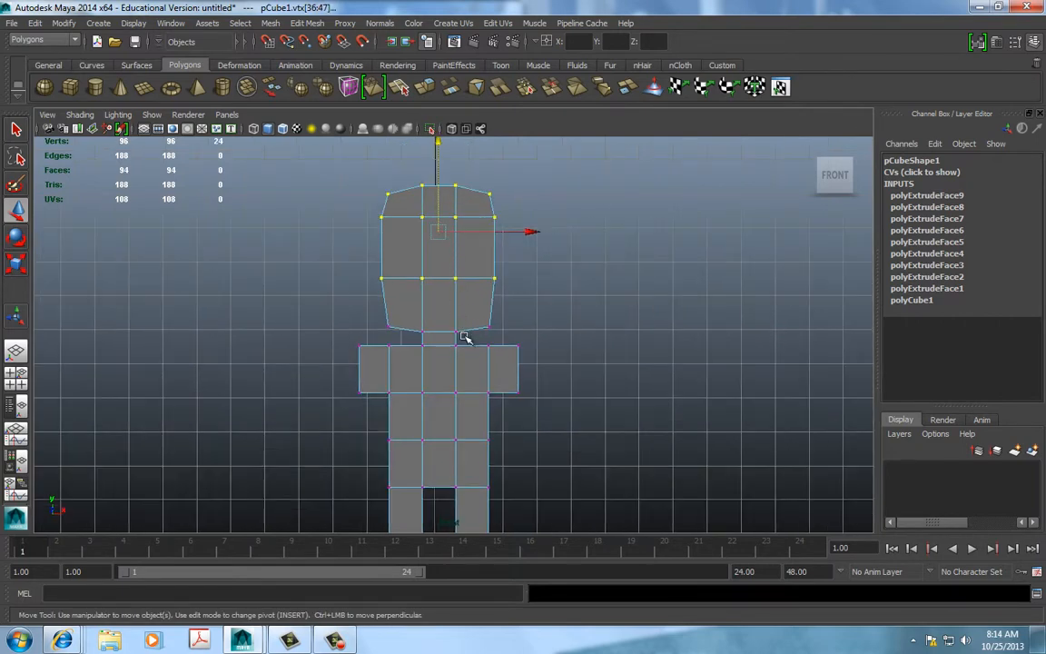
mouse_move(465, 338)
left_mouse_down("alt")
mouse_move(438, 355)
mouse_move(459, 354)
left_mouse_up("alt")
Step: Return the figure to object mode, deselect it and turn on the wireframe display over the shaded surface
right_click_drag(437, 255, 472, 239)
left_click(472, 239)
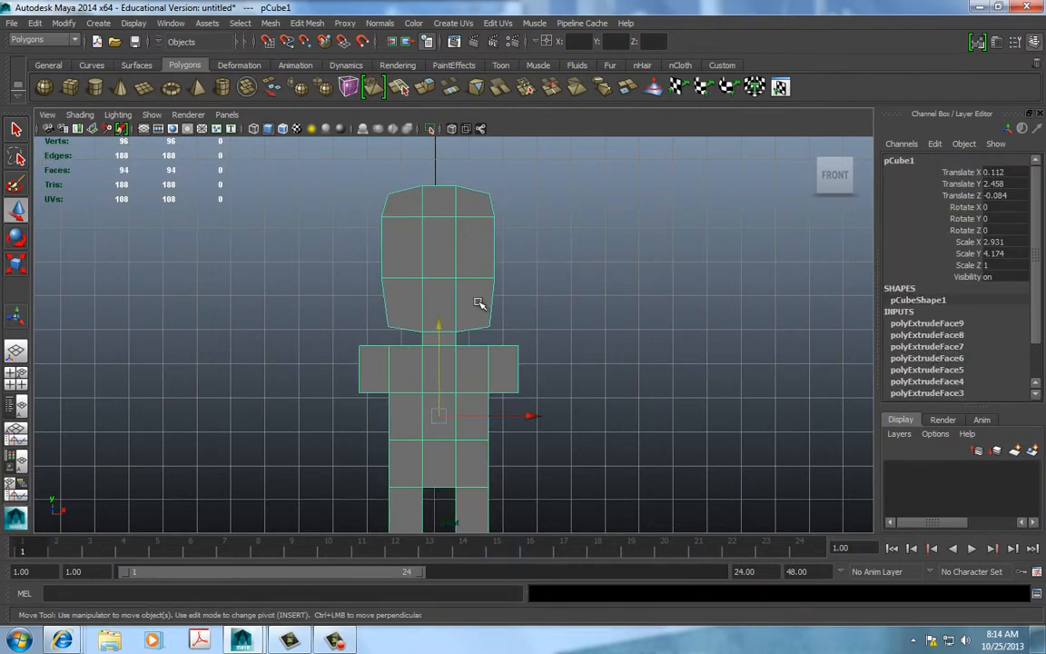
left_click(263, 259)
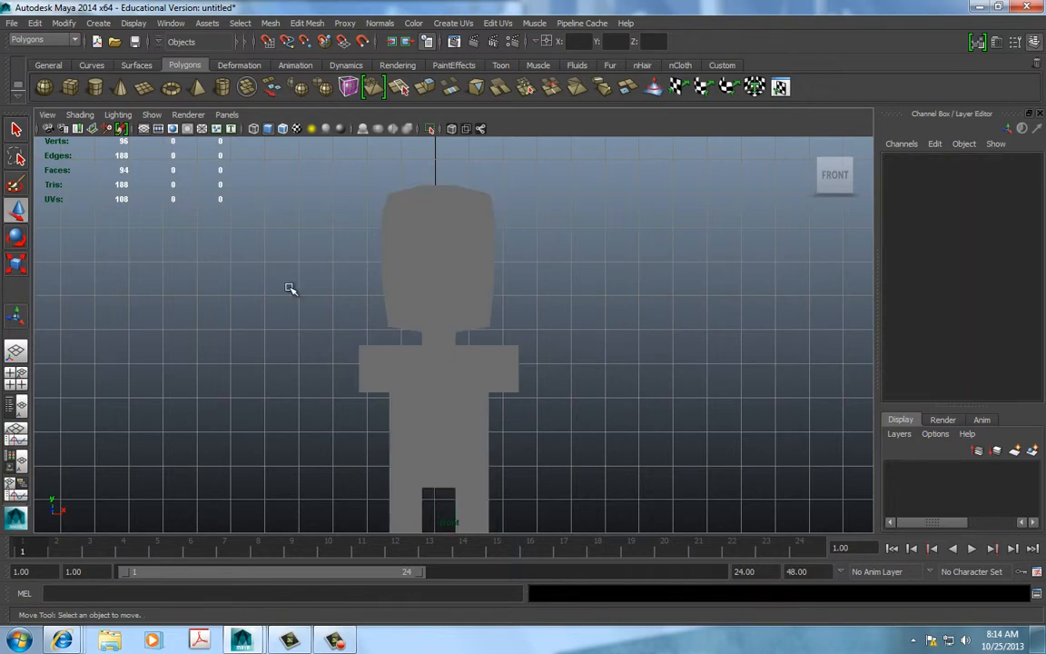
left_click(79, 117)
left_click(81, 224)
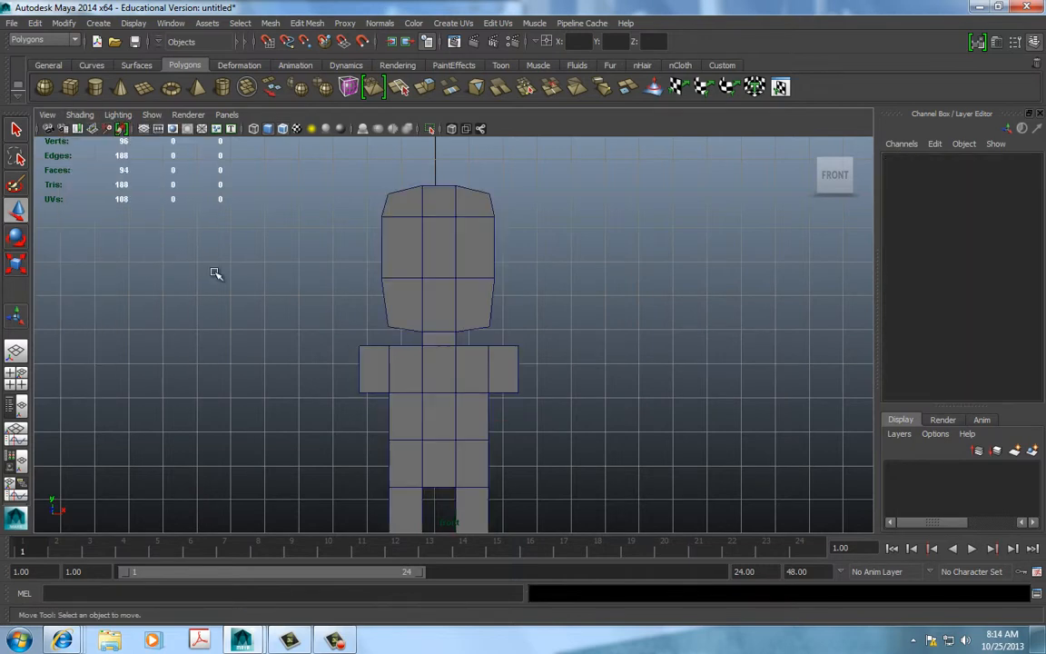
middle_click_drag(443, 427, 453, 386, "alt")
scroll(453, 386, "up", 1)
scroll(455, 381, "down", 2)
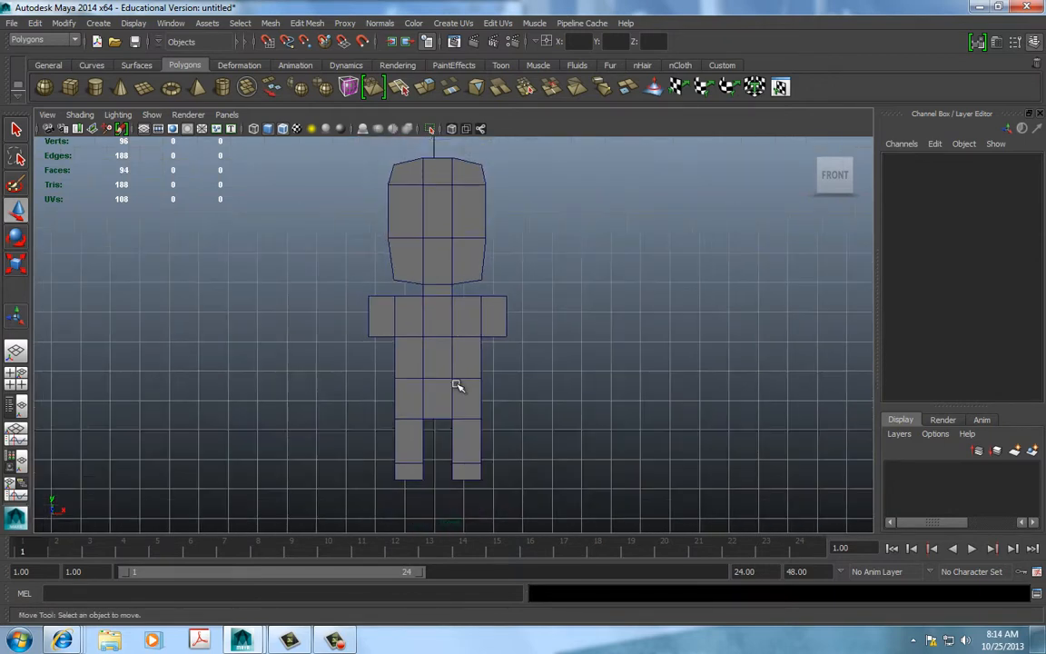
Step: Select the whole figure and switch the viewport back to the perspective view
left_click(457, 361)
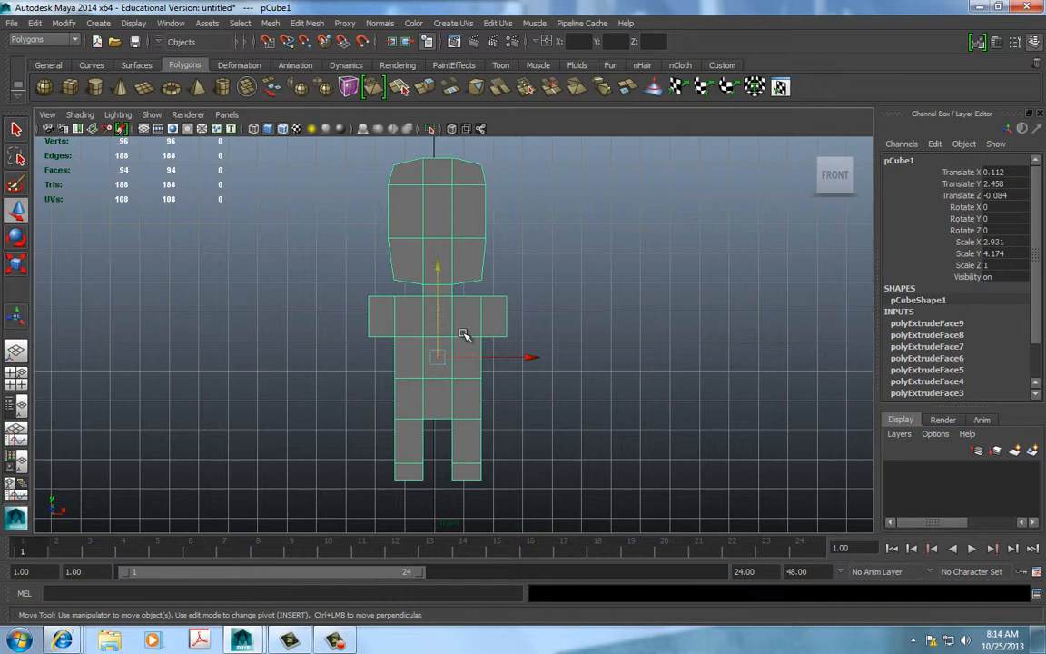
key("space")
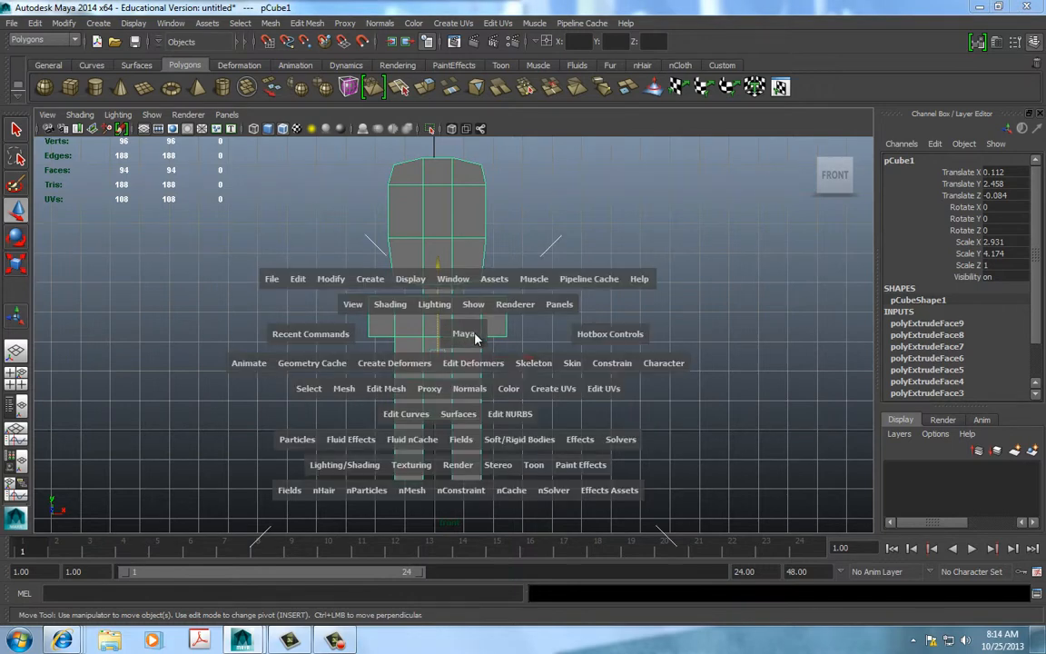
left_click_drag(463, 338, 469, 300)
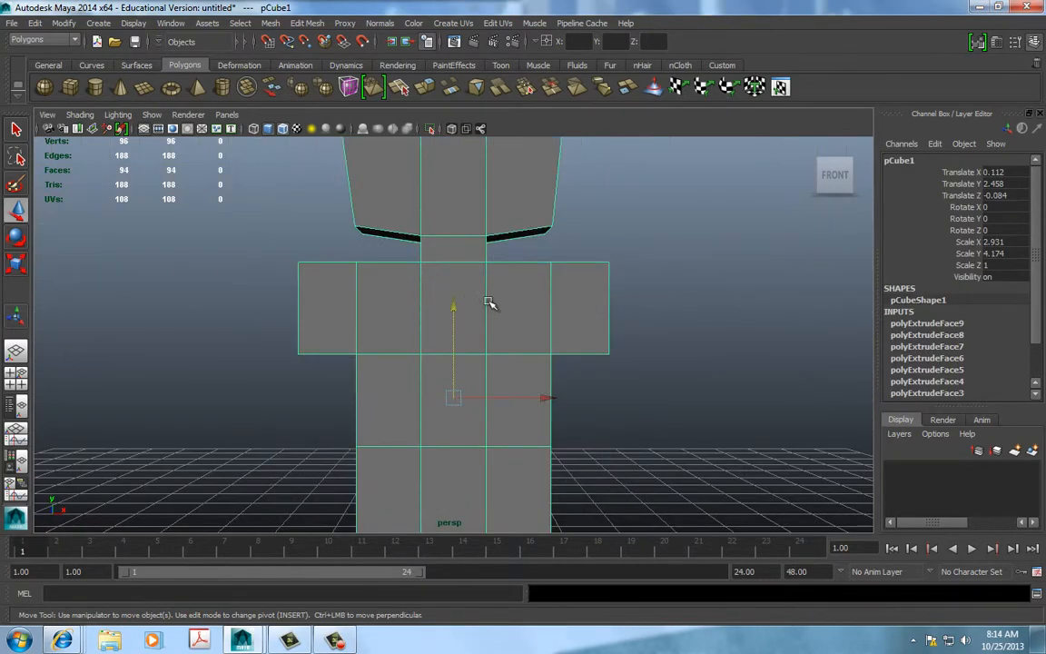
Step: Examine the proportions of the reshaped head and whole body from an angled view
left_click_drag(532, 294, 421, 340, "alt")
scroll(469, 341, "up", 2)
scroll(471, 344, "down", 5)
scroll(477, 363, "up", 1)
left_click_drag(476, 260, 479, 344, "alt")
scroll(478, 344, "up", 3)
scroll(477, 345, "down", 5)
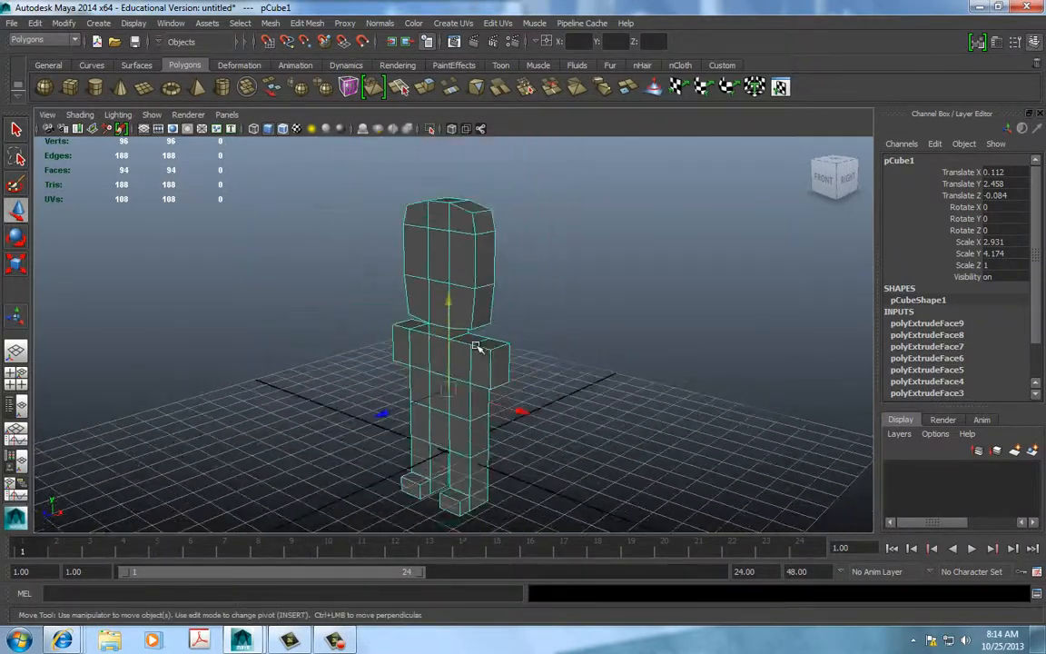
scroll(477, 346, "up", 2)
middle_click_drag(463, 352, 461, 337, "alt")
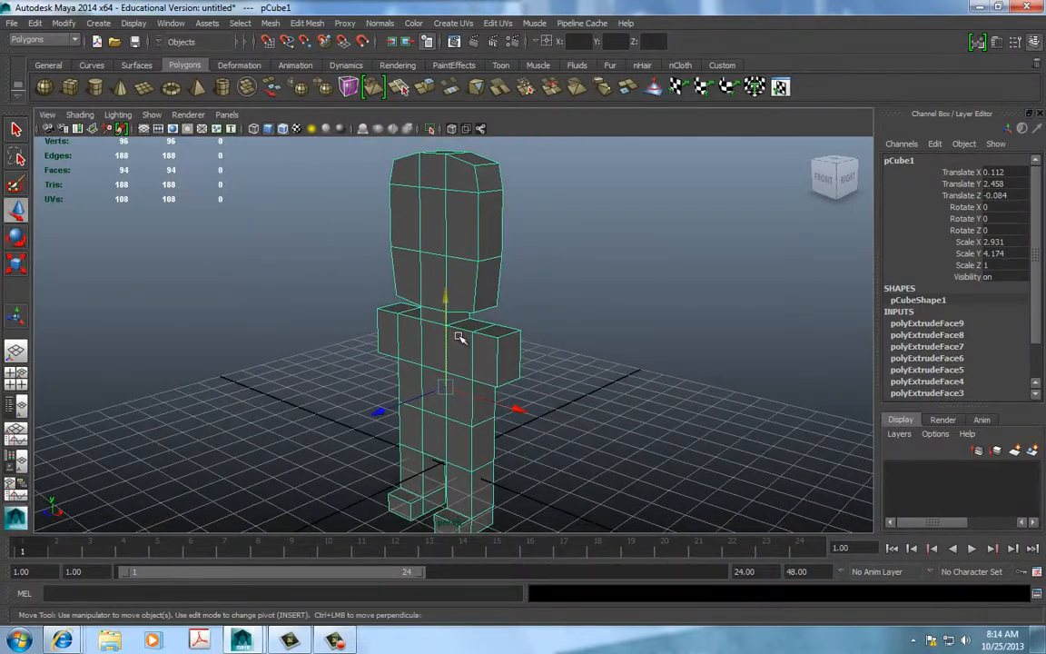